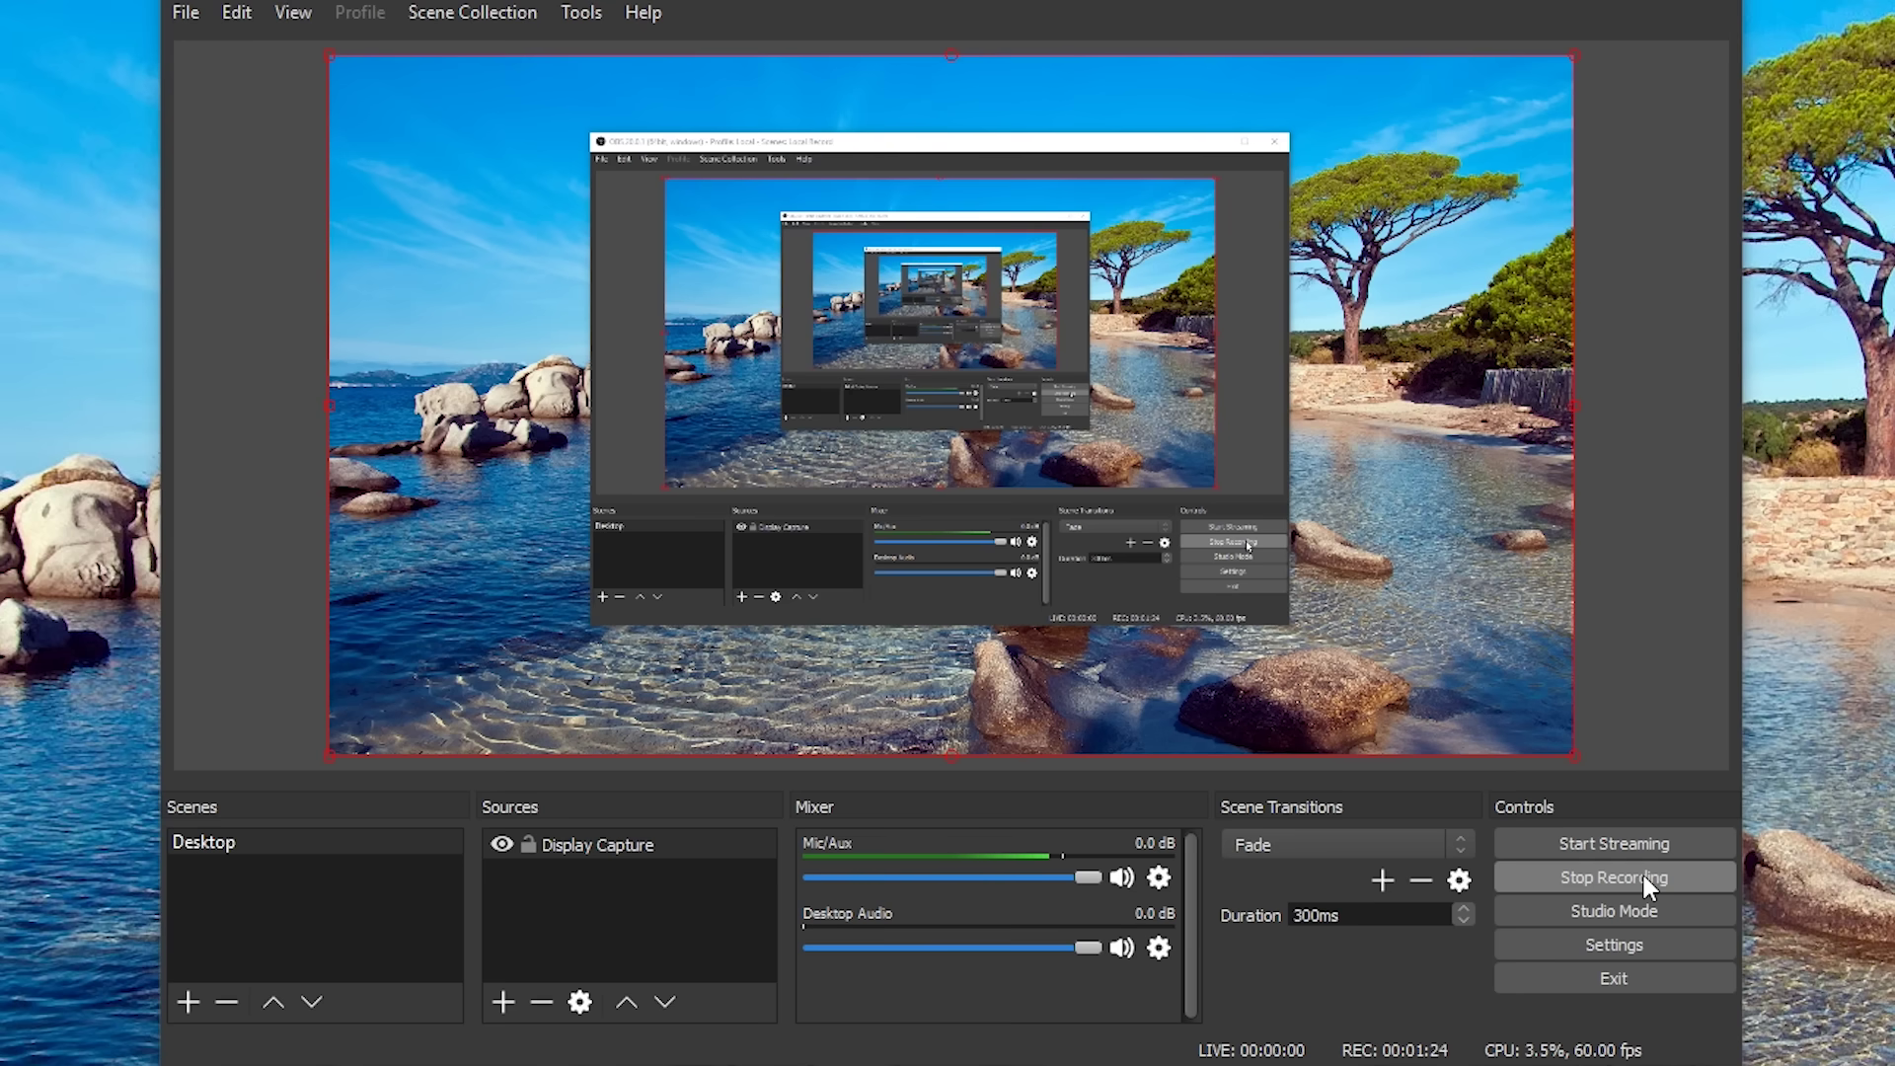
Step: Bring up the OBS Studio main window recording the Desktop scene's Display Capture
{"action": "left_click", "coordinate": [1642, 876]}
Step: Open OBS Studio's Settings on the General page, then view the Hotkeys page
{"action": "left_click", "coordinate": [1627, 943]}
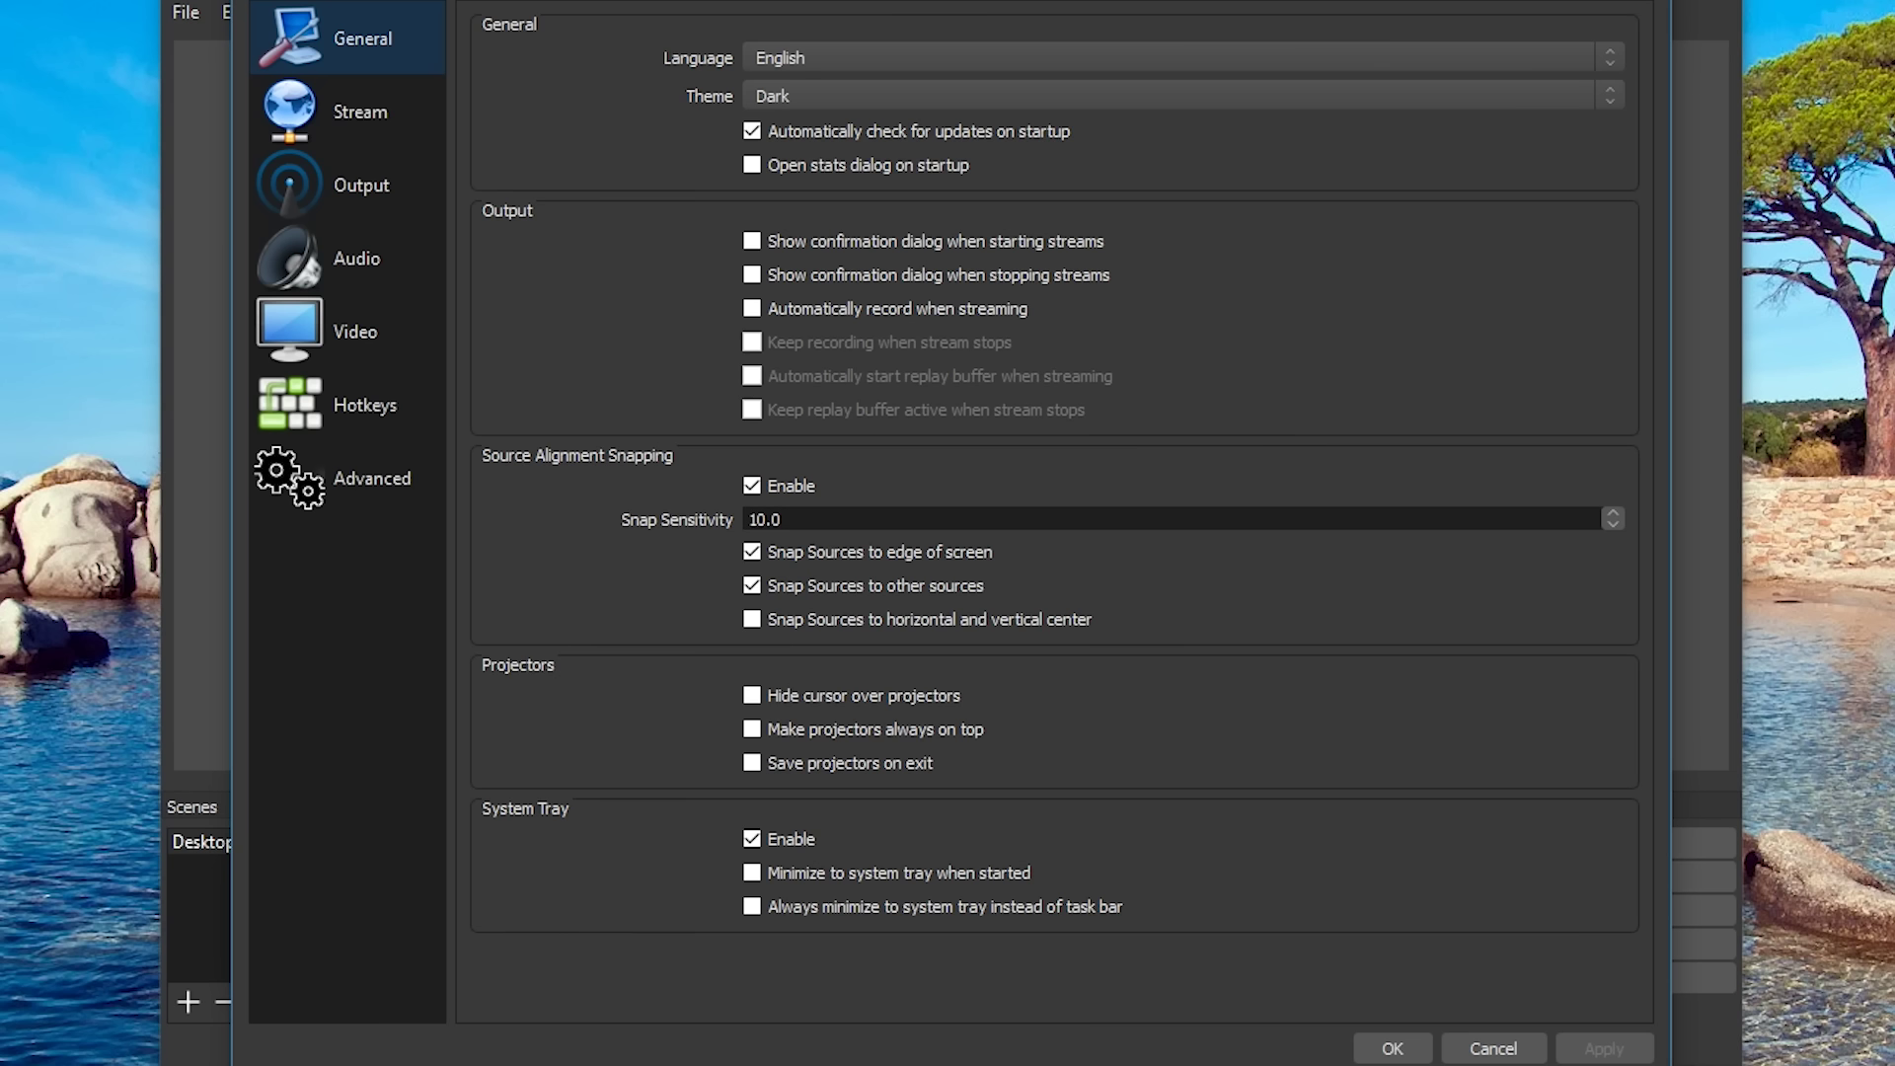
{"action": "left_click", "coordinate": [357, 410]}
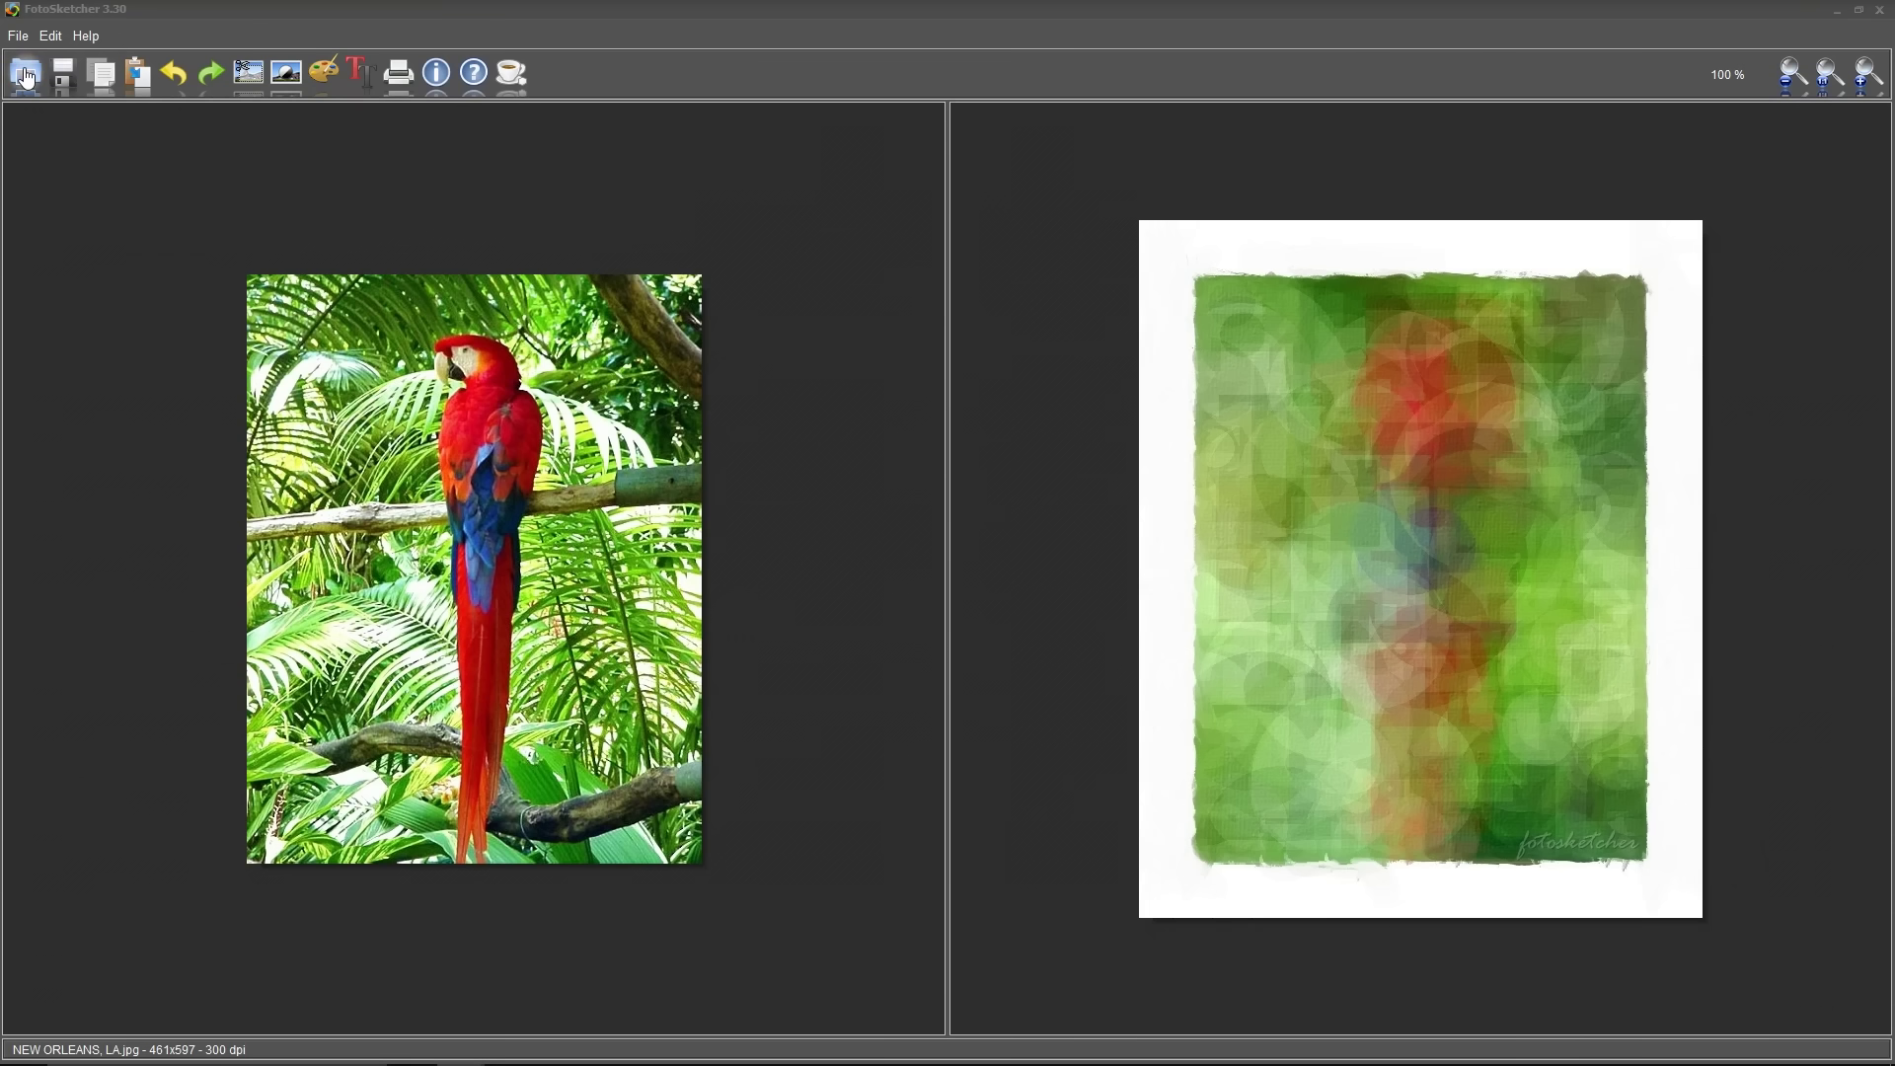
Step: Load NEW ORLEANS, LA.jpg into FotoSketcher, then zoom in and back out a little
{"action": "left_click", "coordinate": [27, 75]}
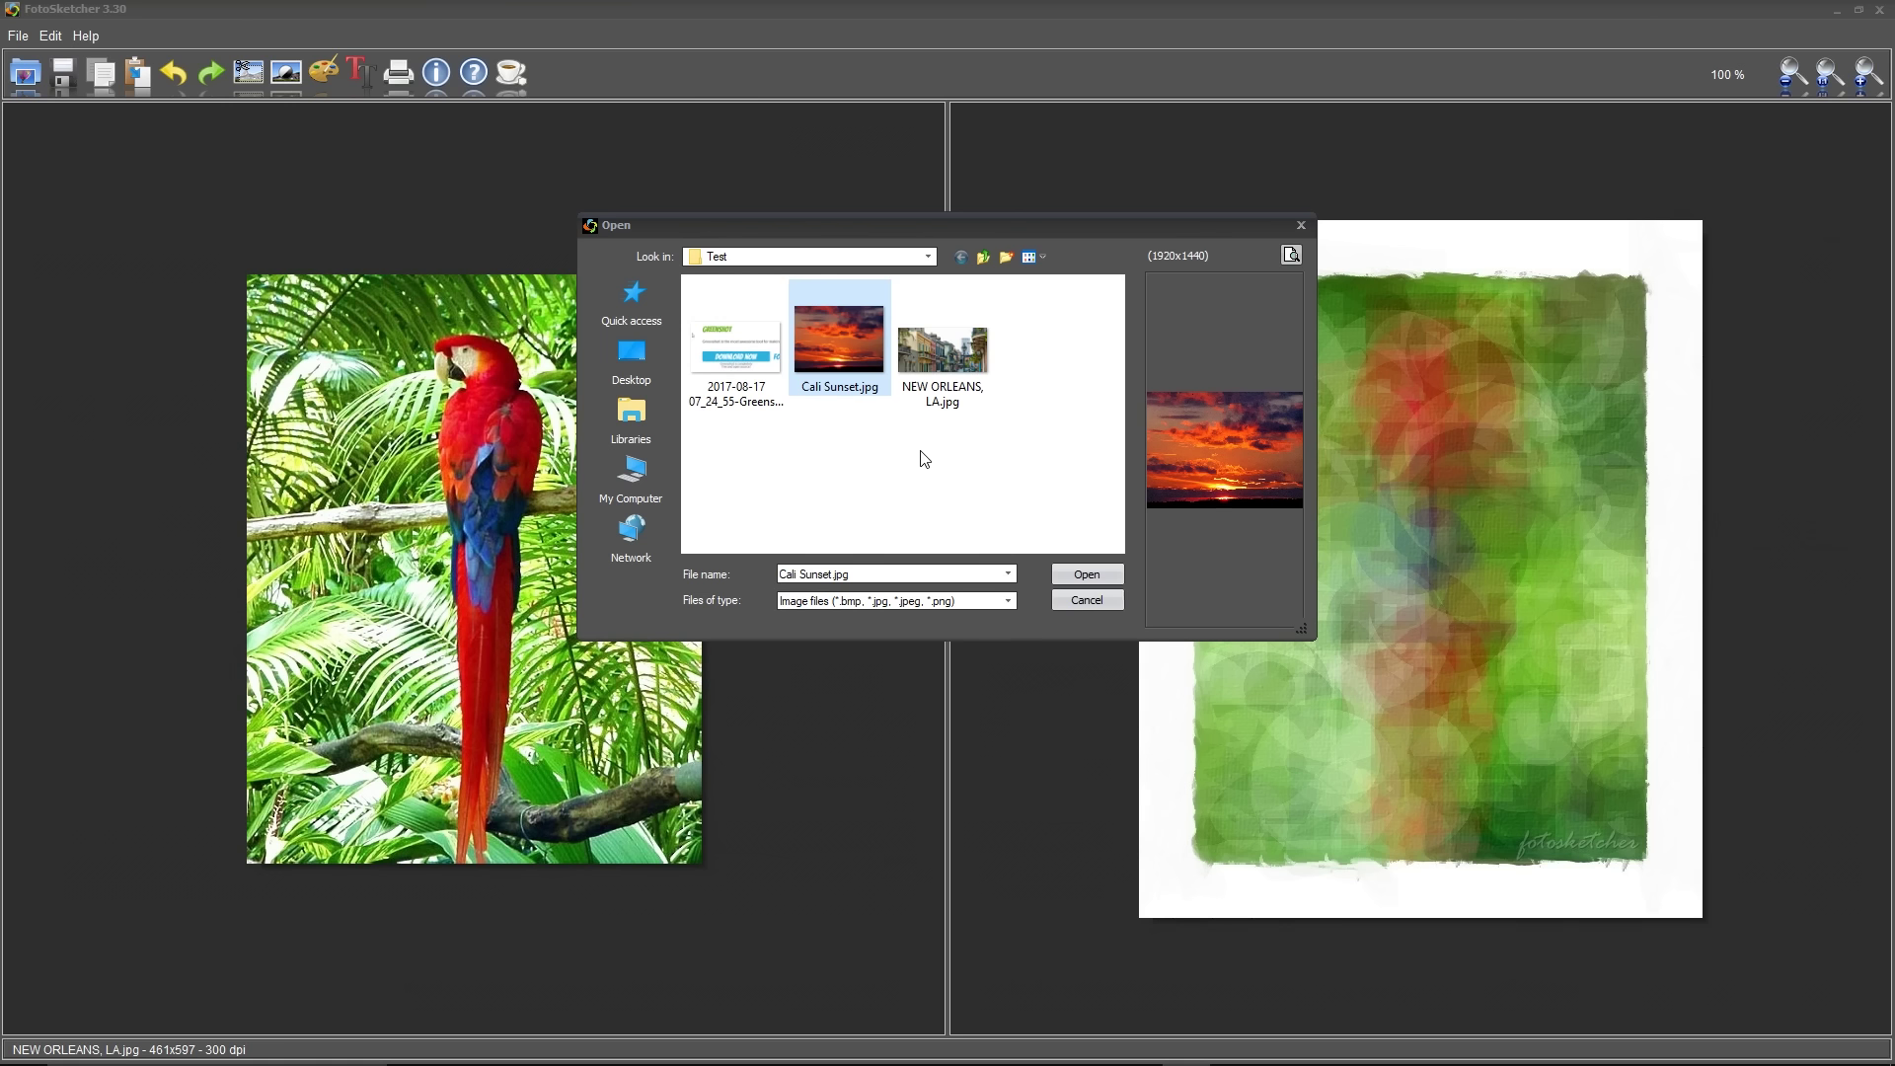
{"action": "left_click", "coordinate": [941, 365]}
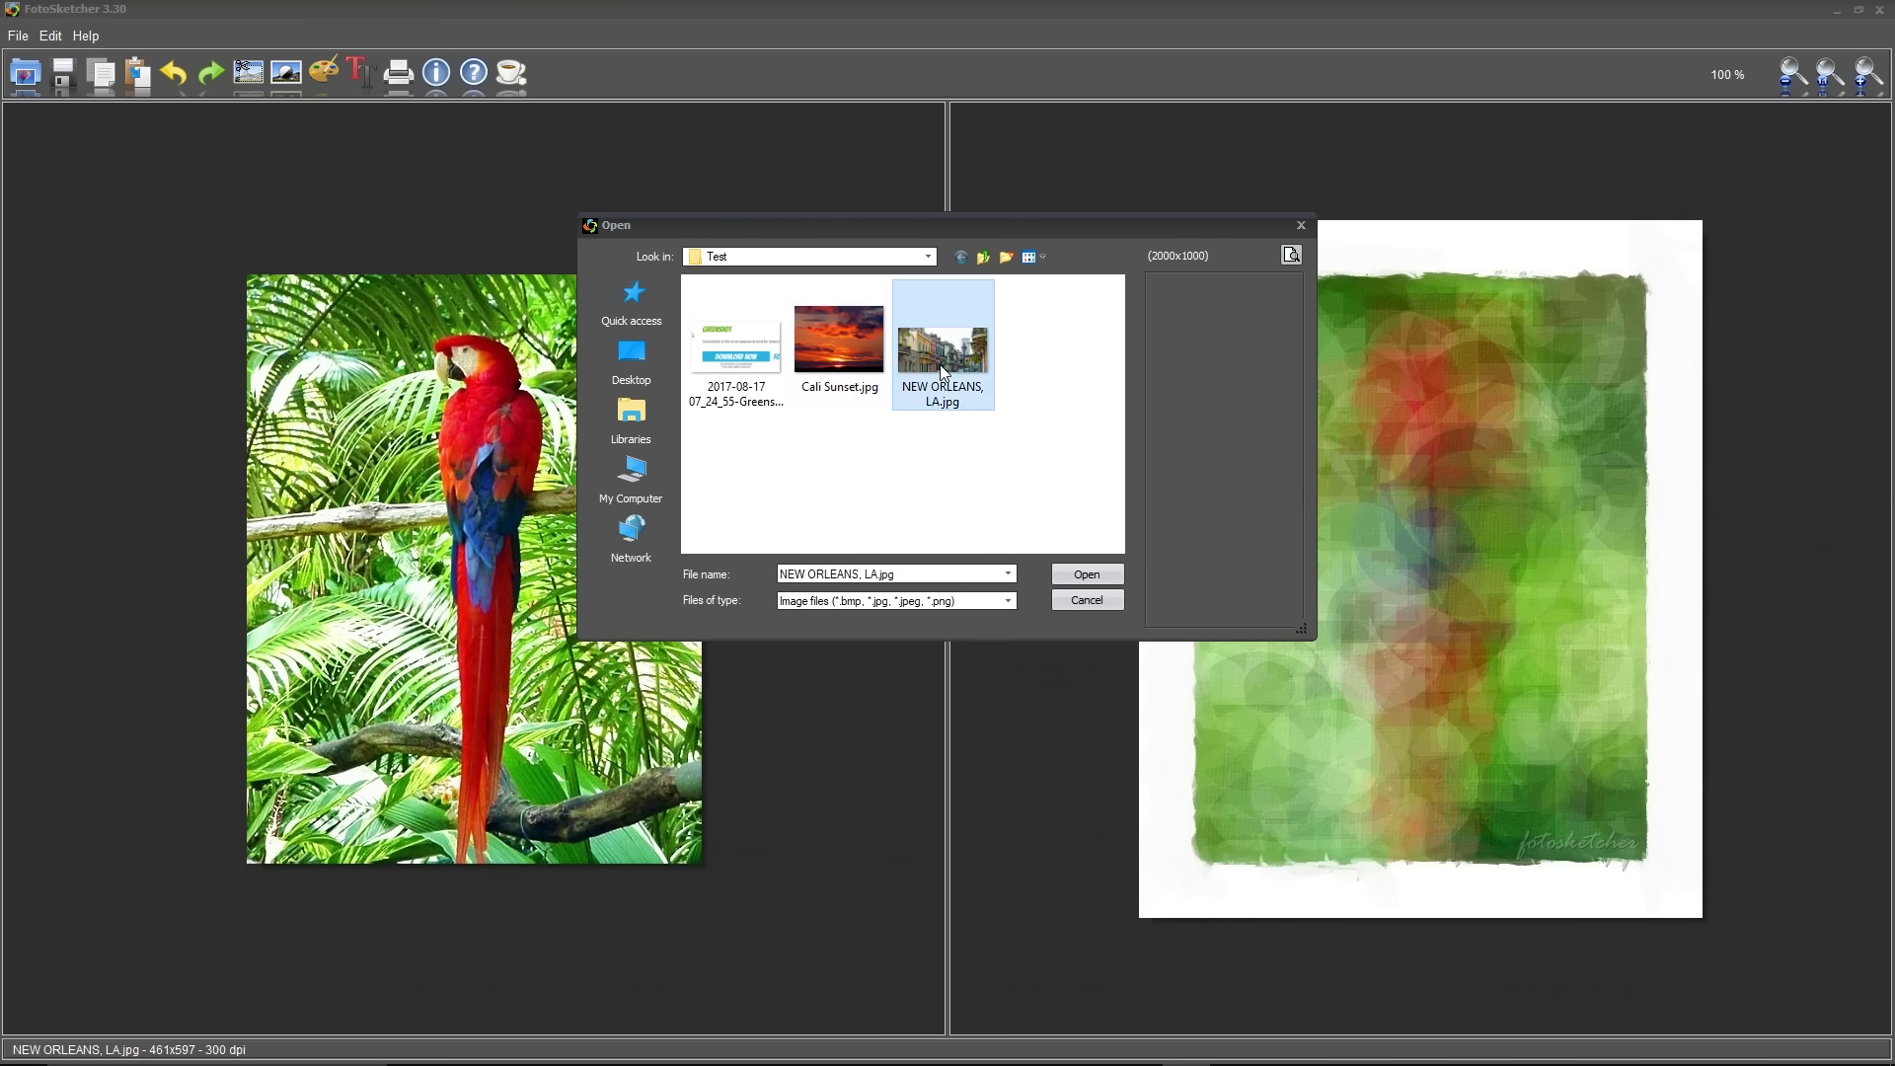
{"action": "left_click", "coordinate": [1083, 578]}
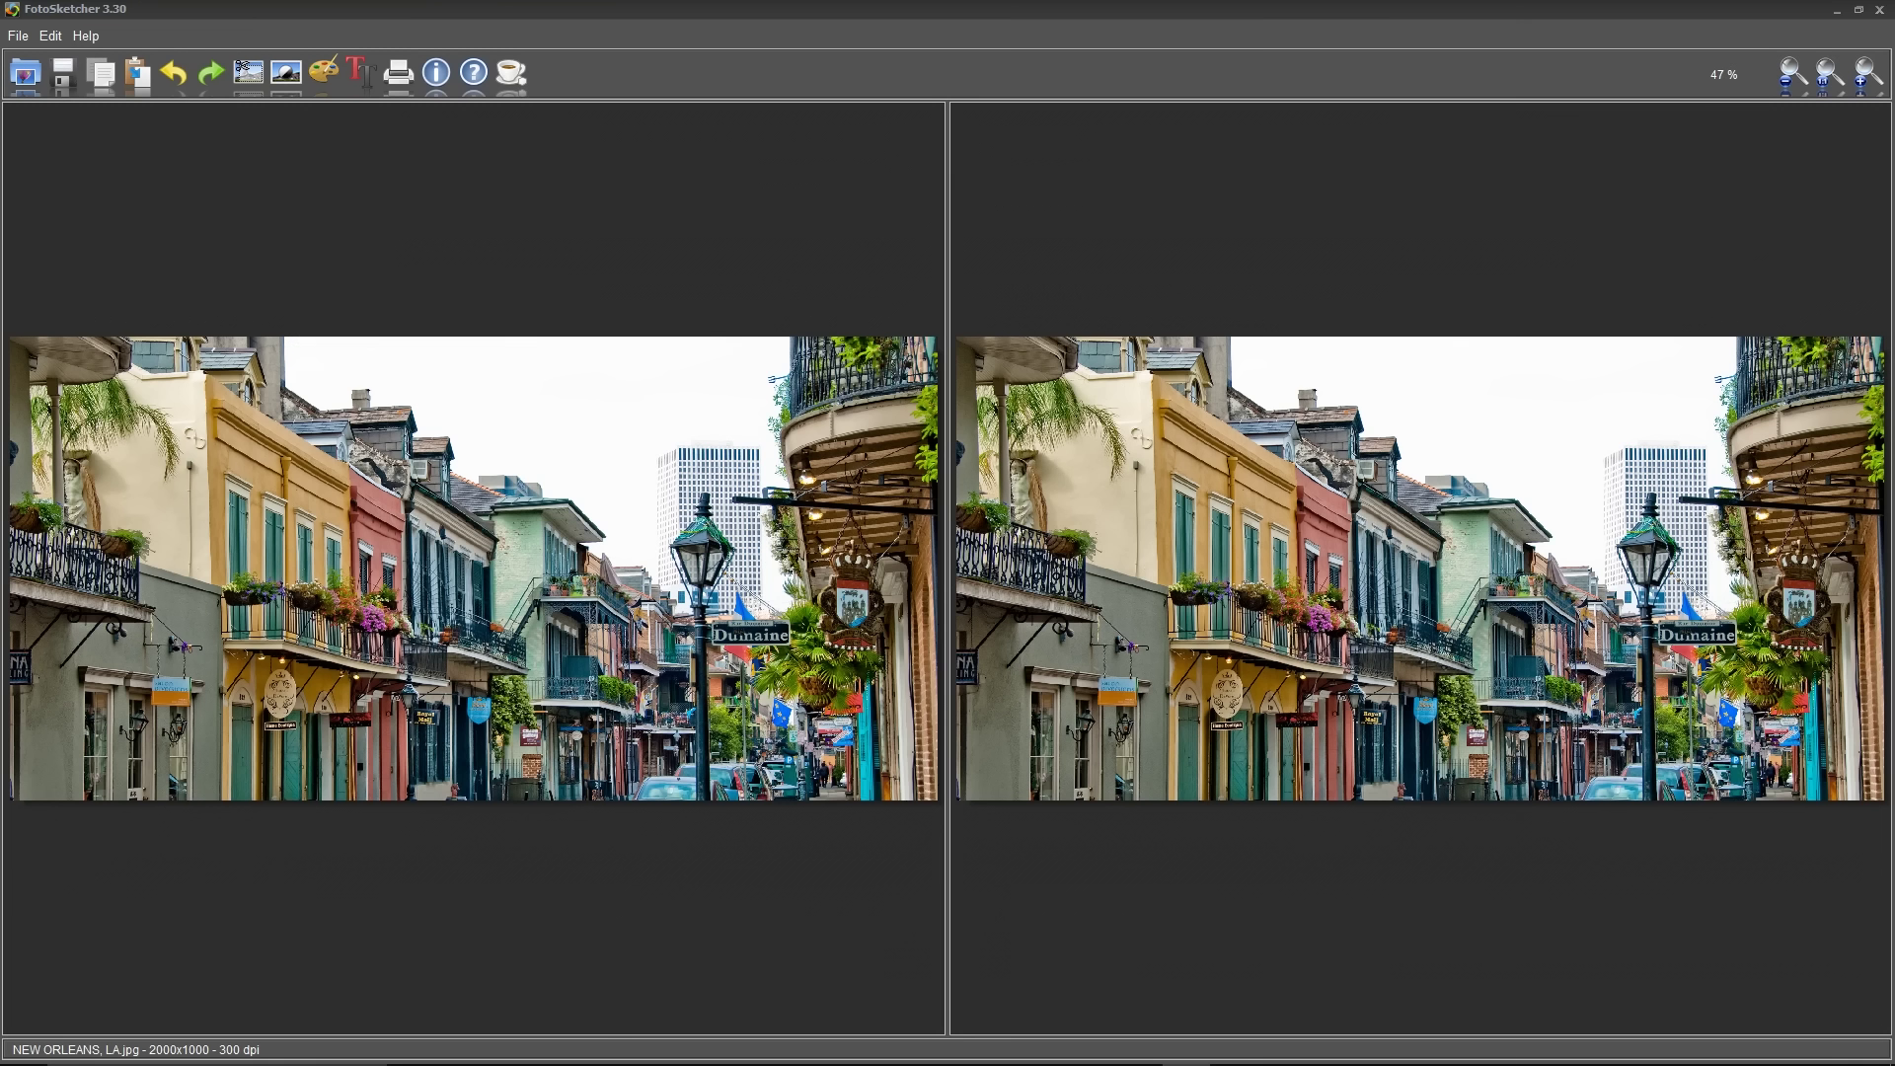
{"action": "left_click", "coordinate": [1866, 74]}
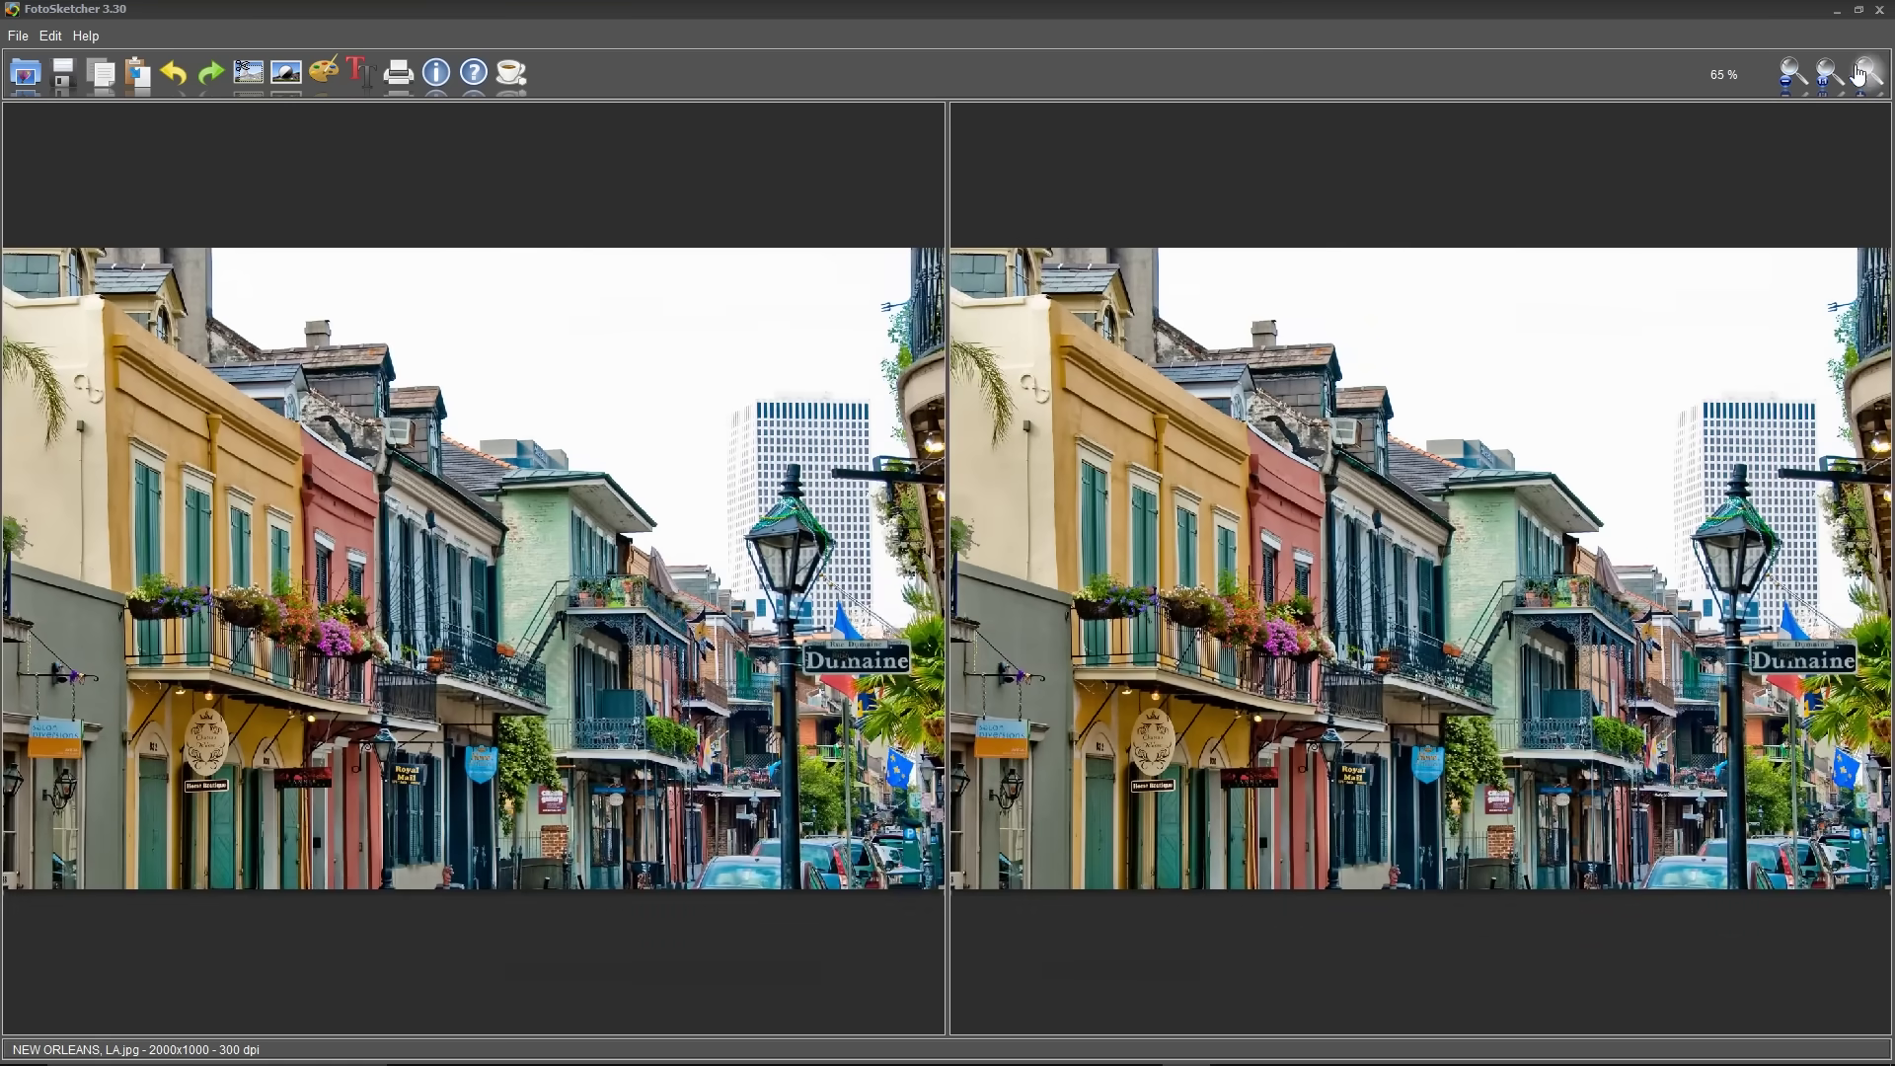
{"action": "left_click", "coordinate": [1794, 74]}
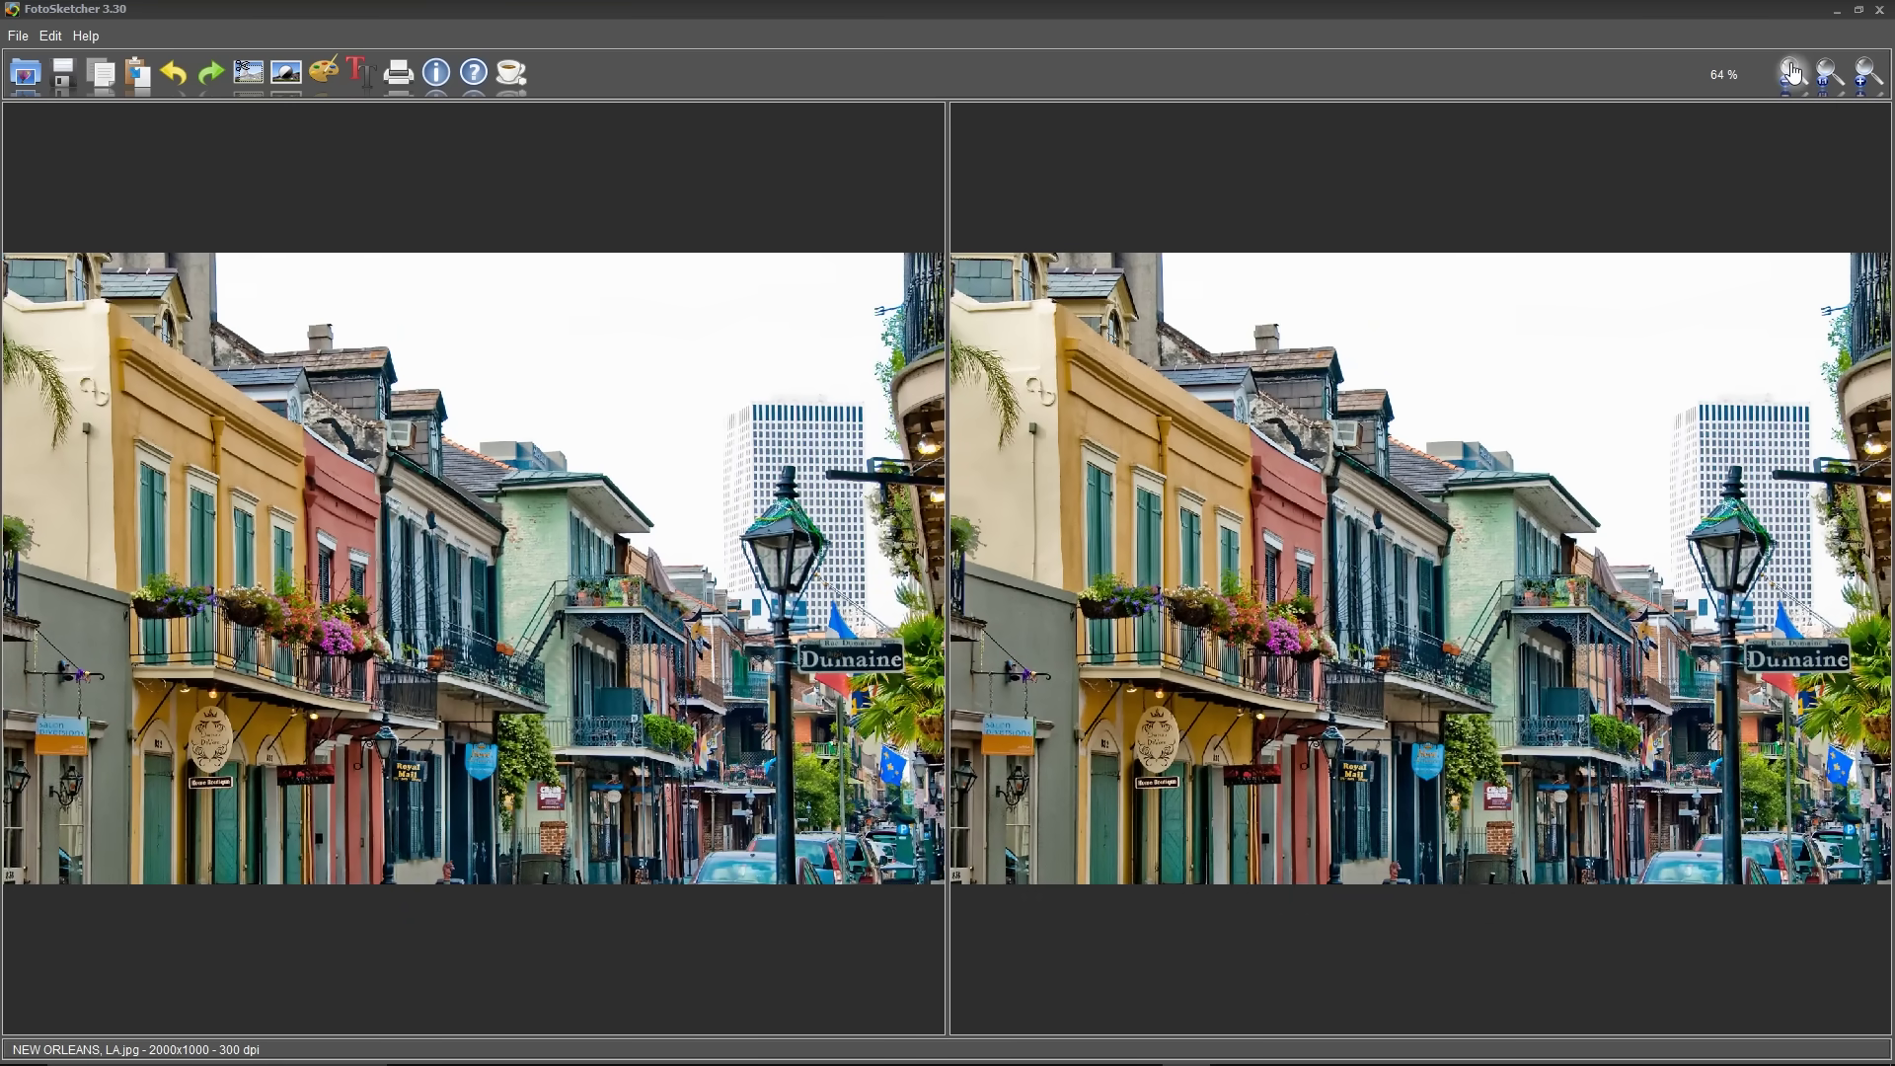
Step: Choose Painting 6 (oil painting) as the drawing style in Drawing parameters
{"action": "left_click", "coordinate": [324, 76]}
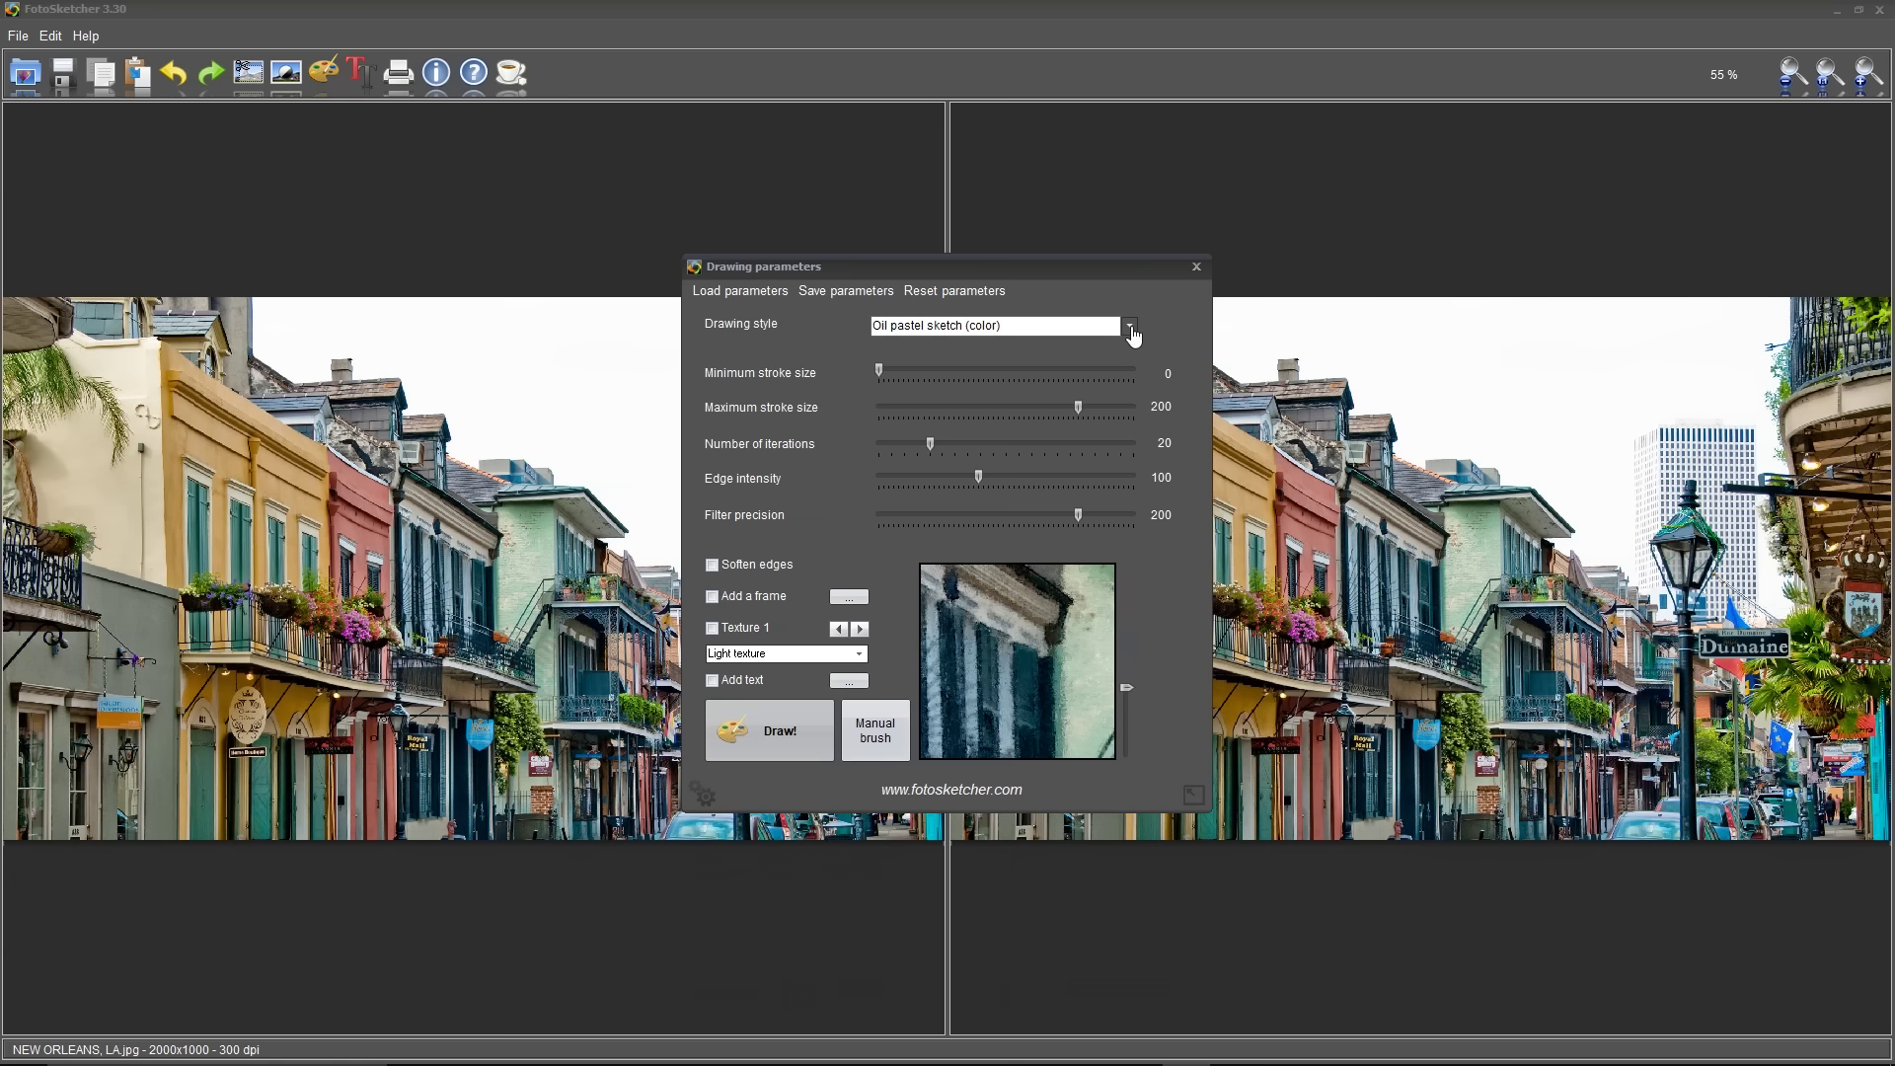
{"action": "left_click", "coordinate": [1130, 327]}
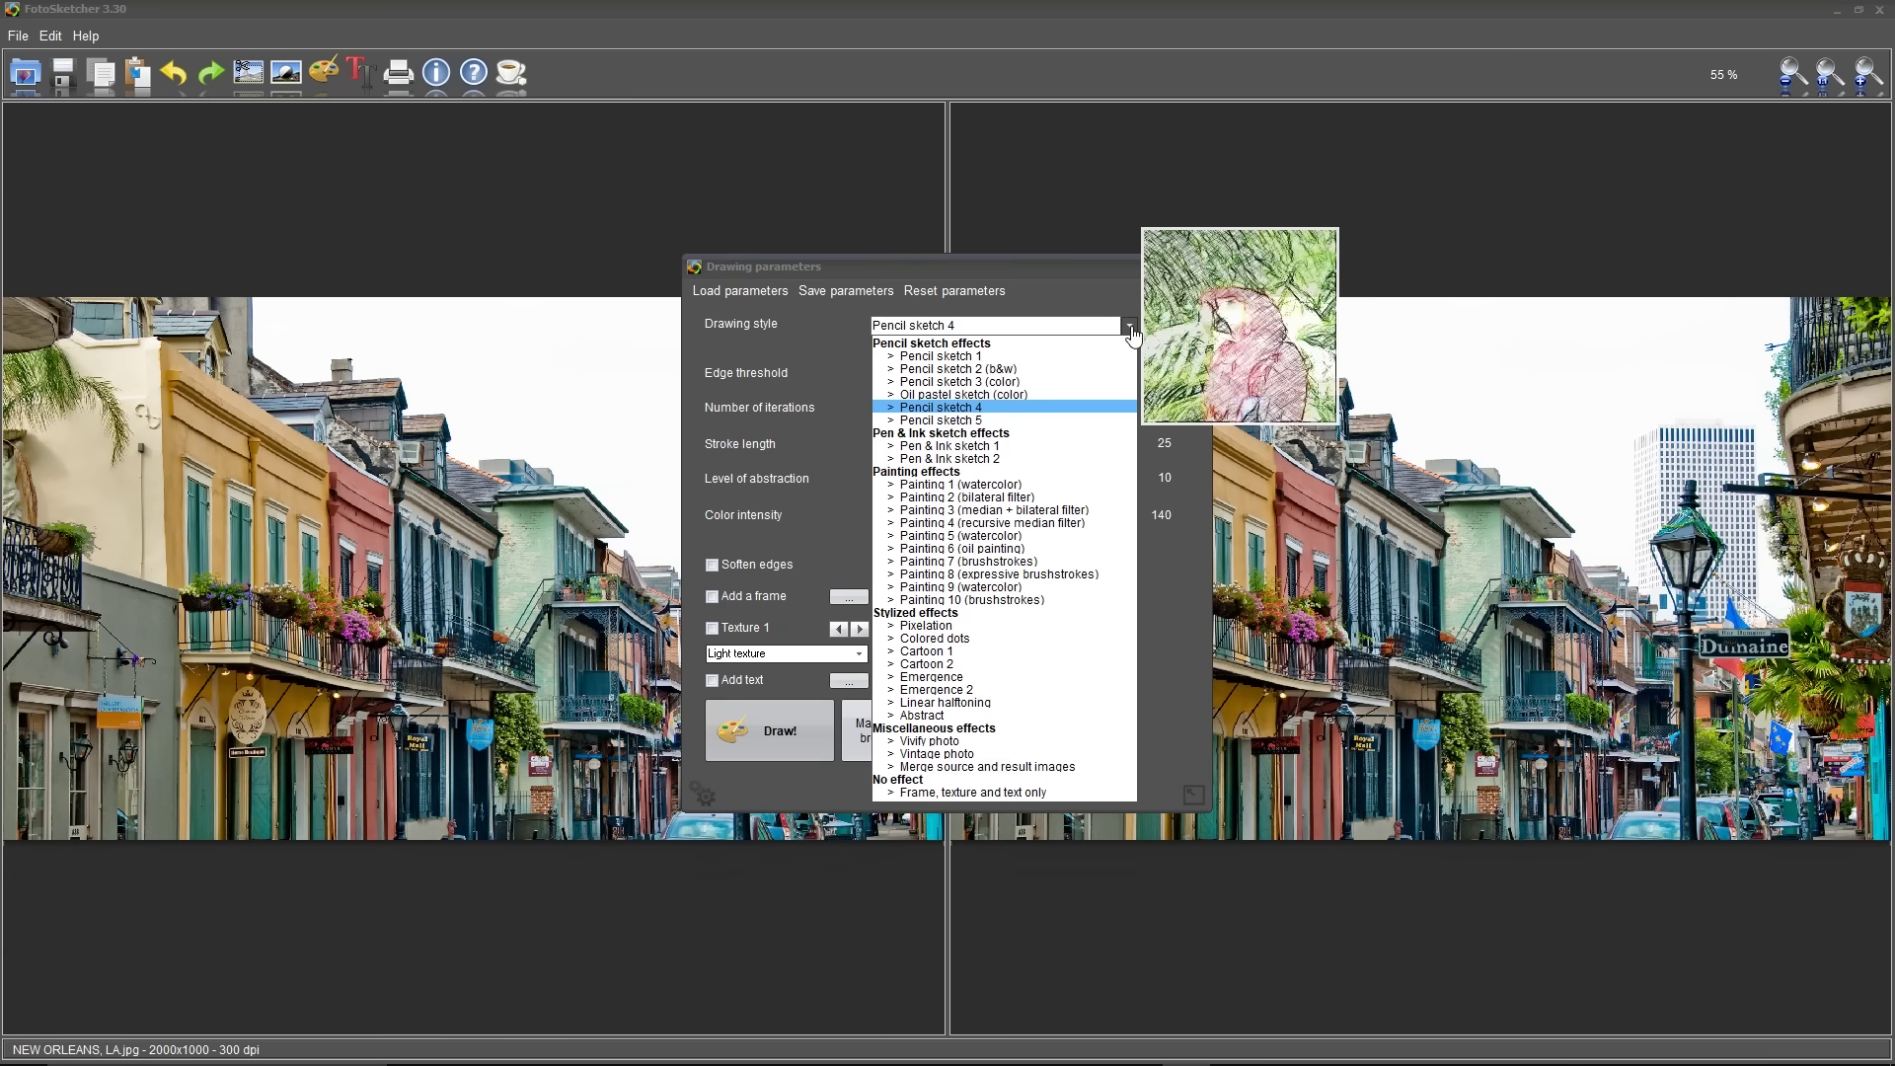
{"action": "left_click", "coordinate": [1007, 549]}
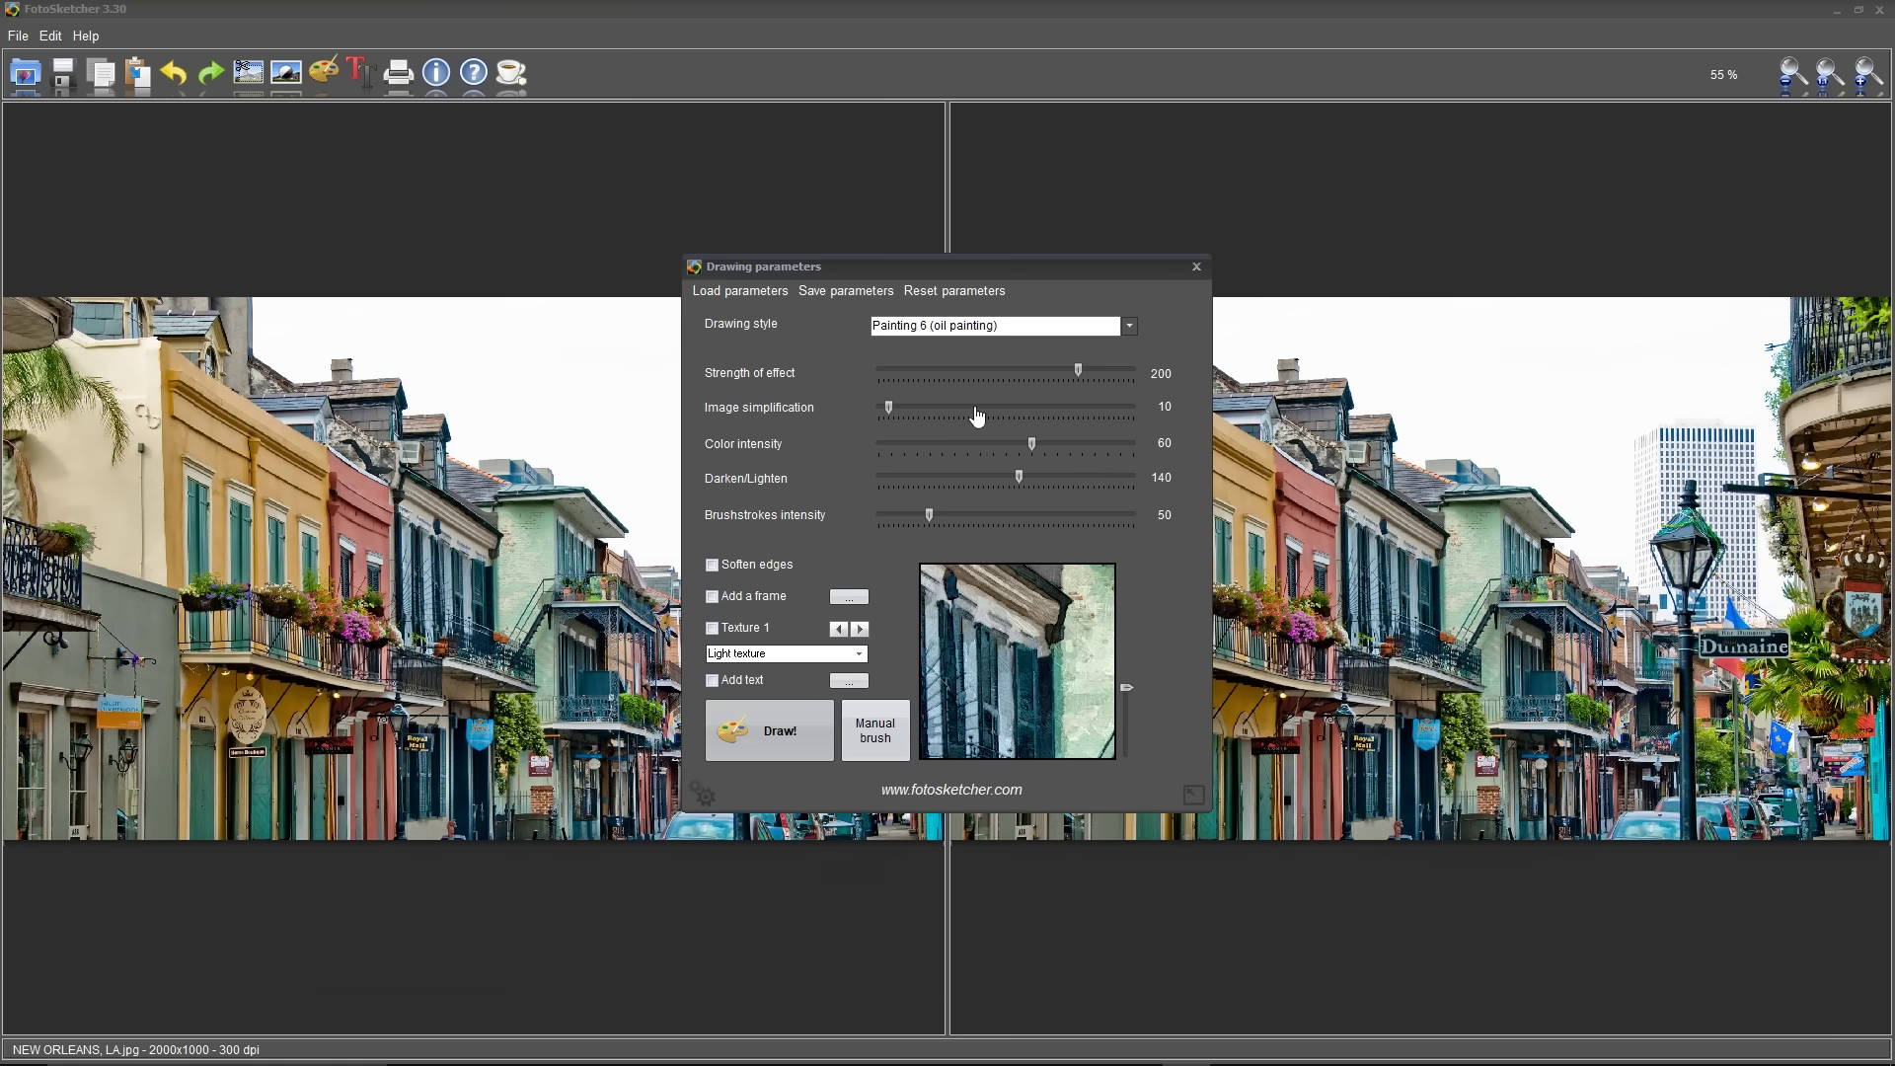
Step: Render the New Orleans street photo as an oil painting with Draw!
{"action": "left_click", "coordinate": [777, 734]}
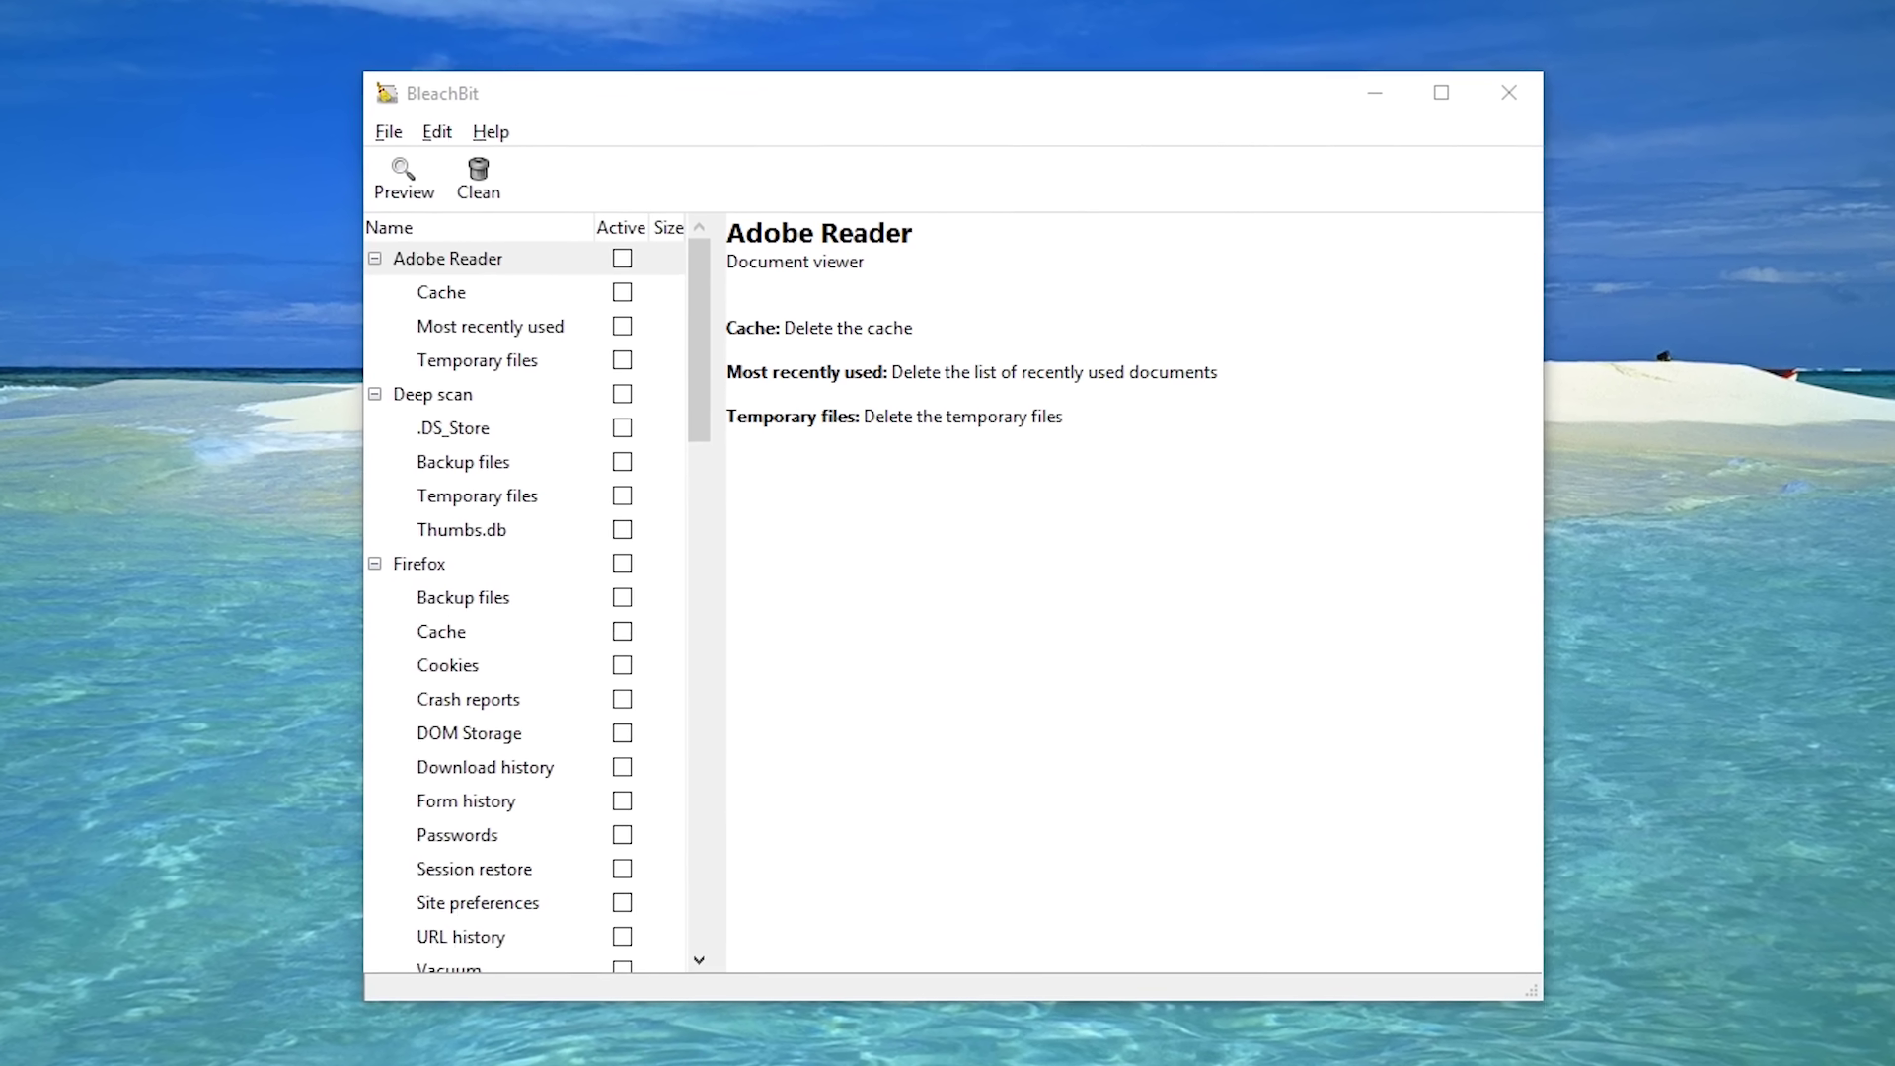
Step: Expand the Adobe Reader, Deep scan and Firefox cleaners to show their items
{"action": "left_click", "coordinate": [460, 265]}
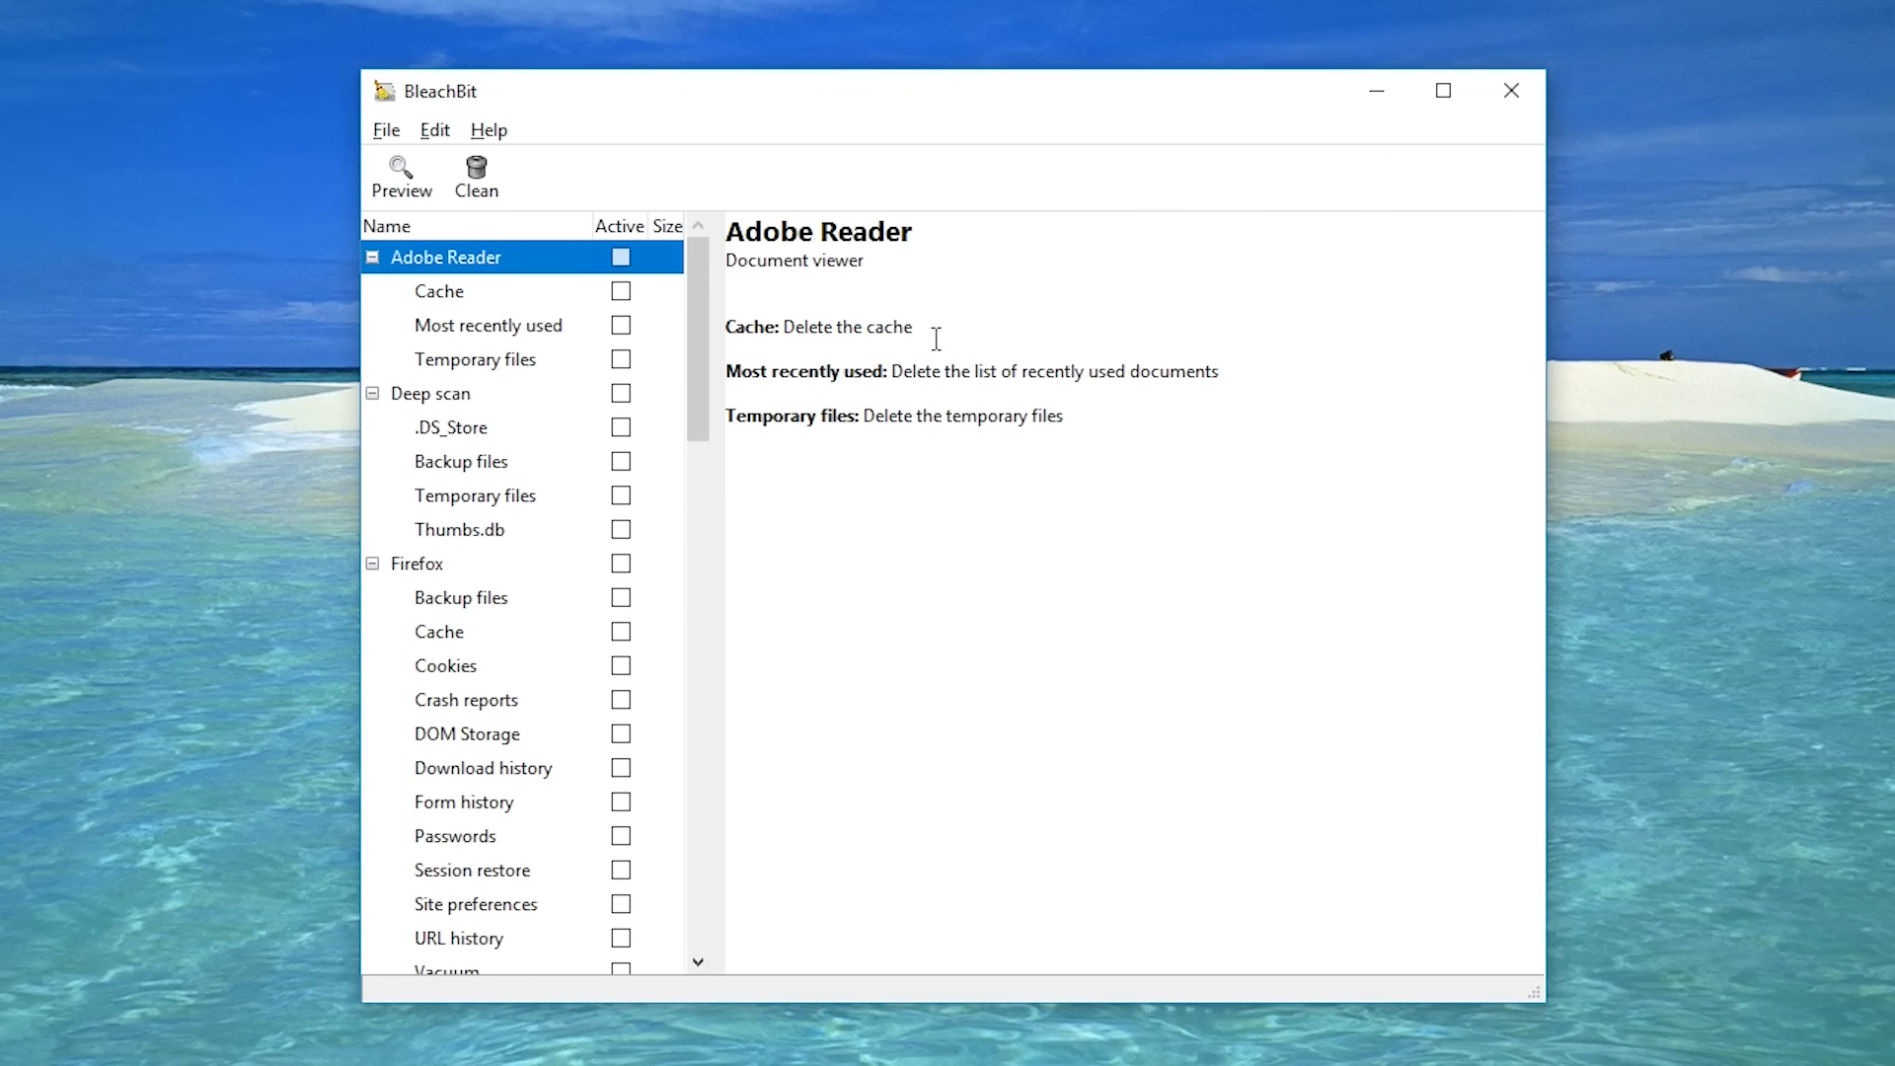
{"action": "left_click", "coordinate": [434, 400]}
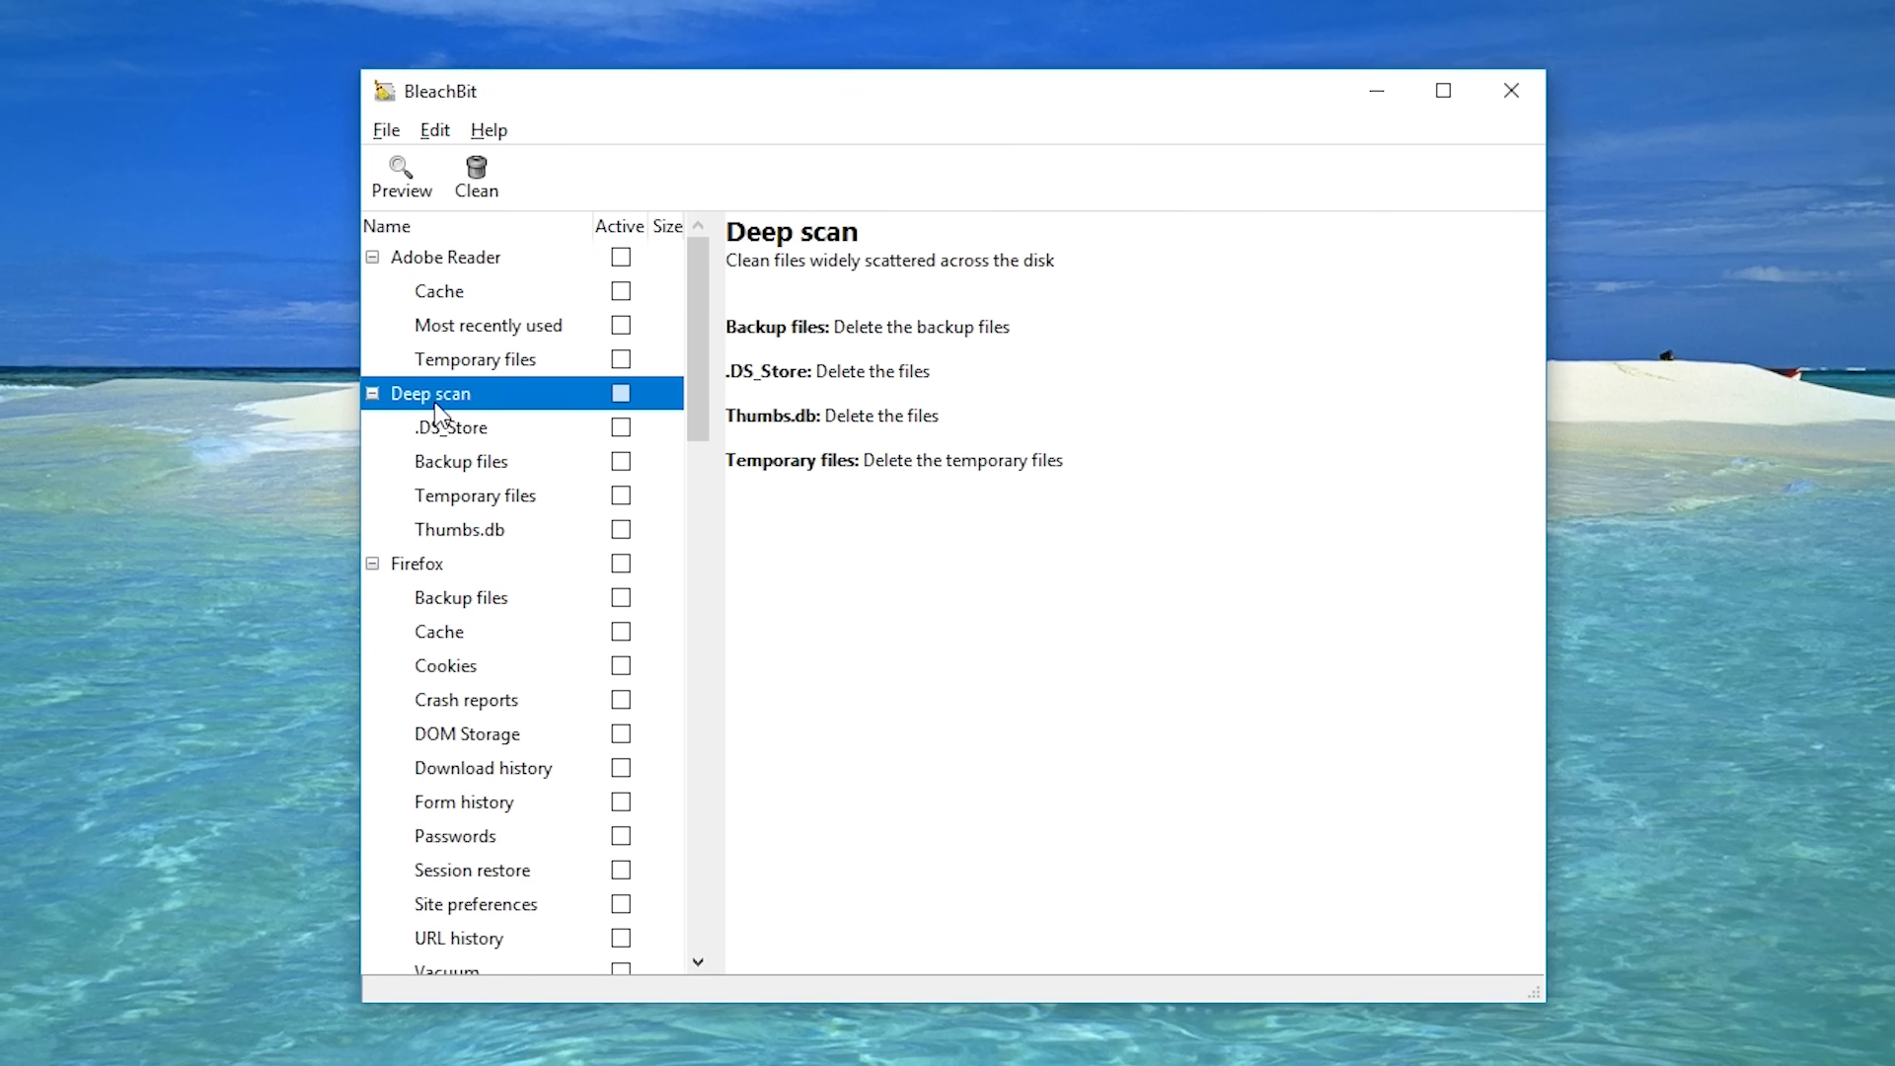
{"action": "left_click", "coordinate": [431, 565]}
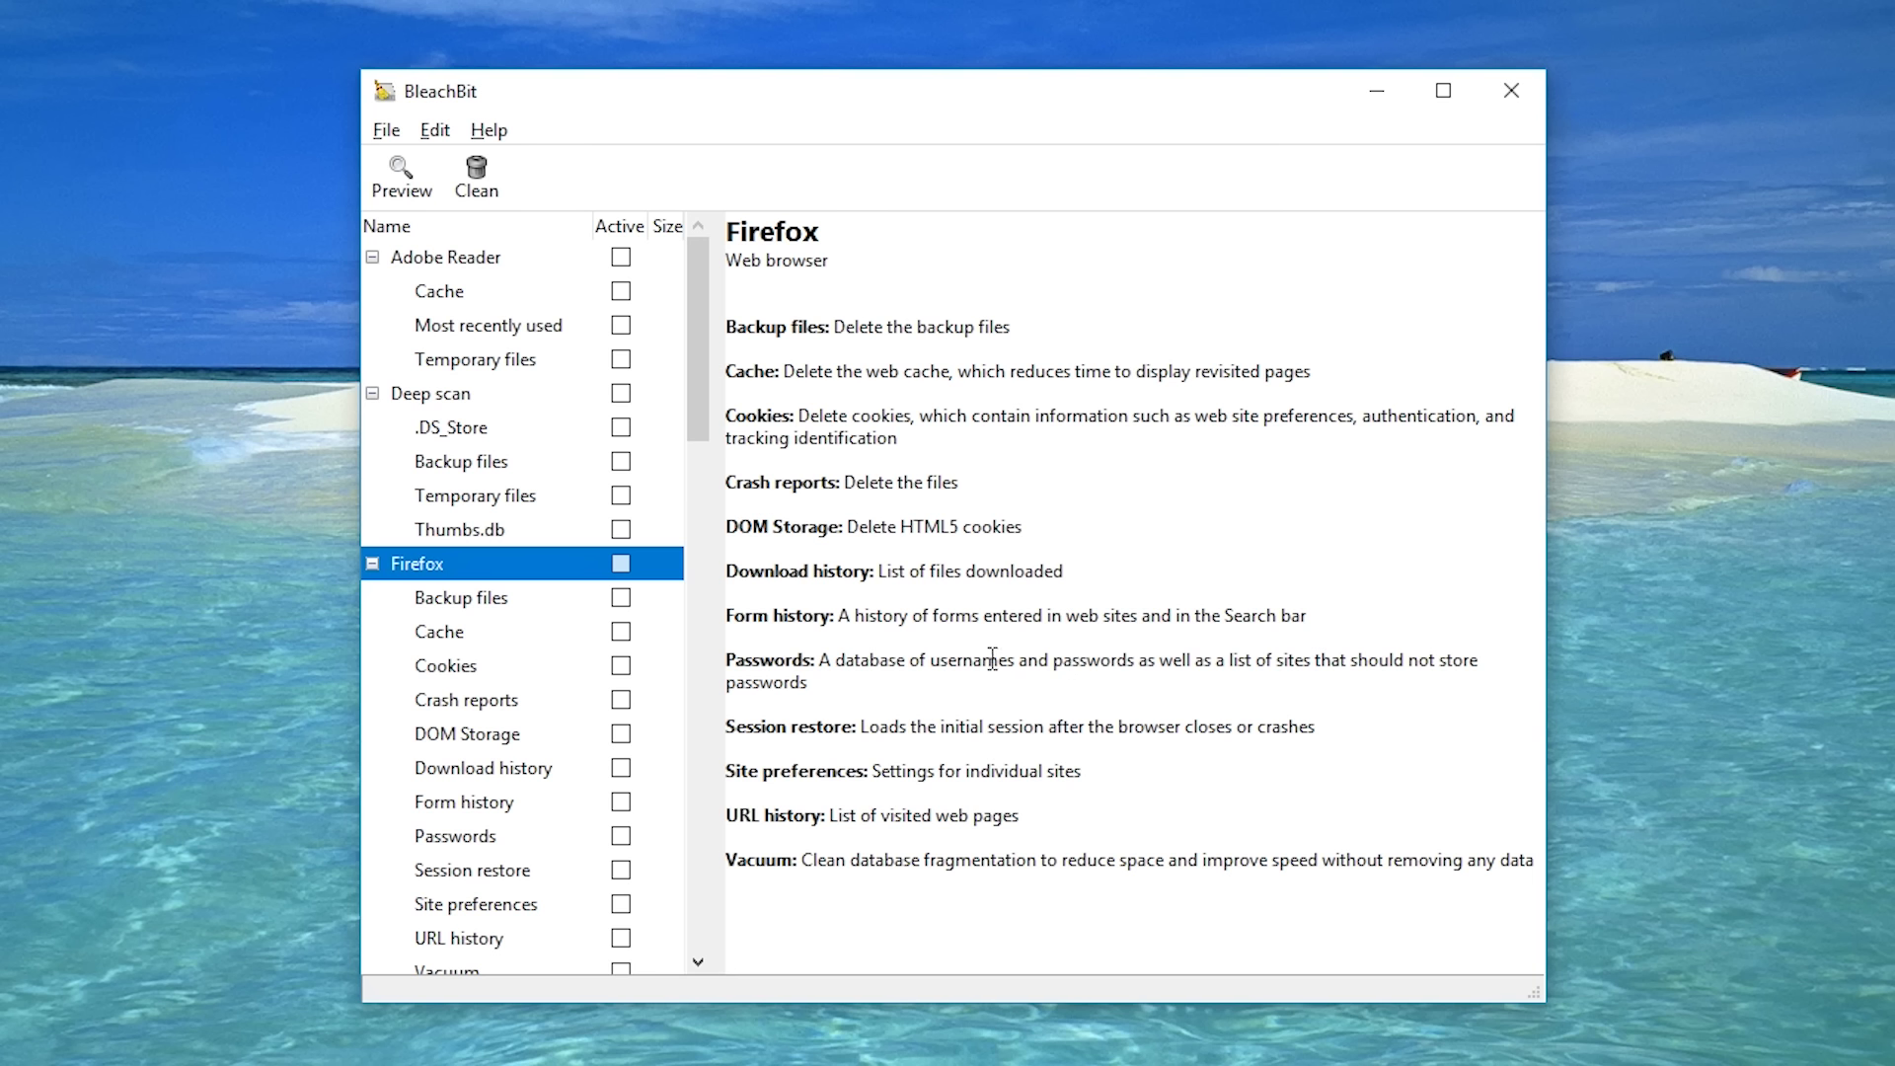
Step: Enable all Firefox cleaning items, keeping Passwords excluded after the warning
{"action": "left_click", "coordinate": [621, 565]}
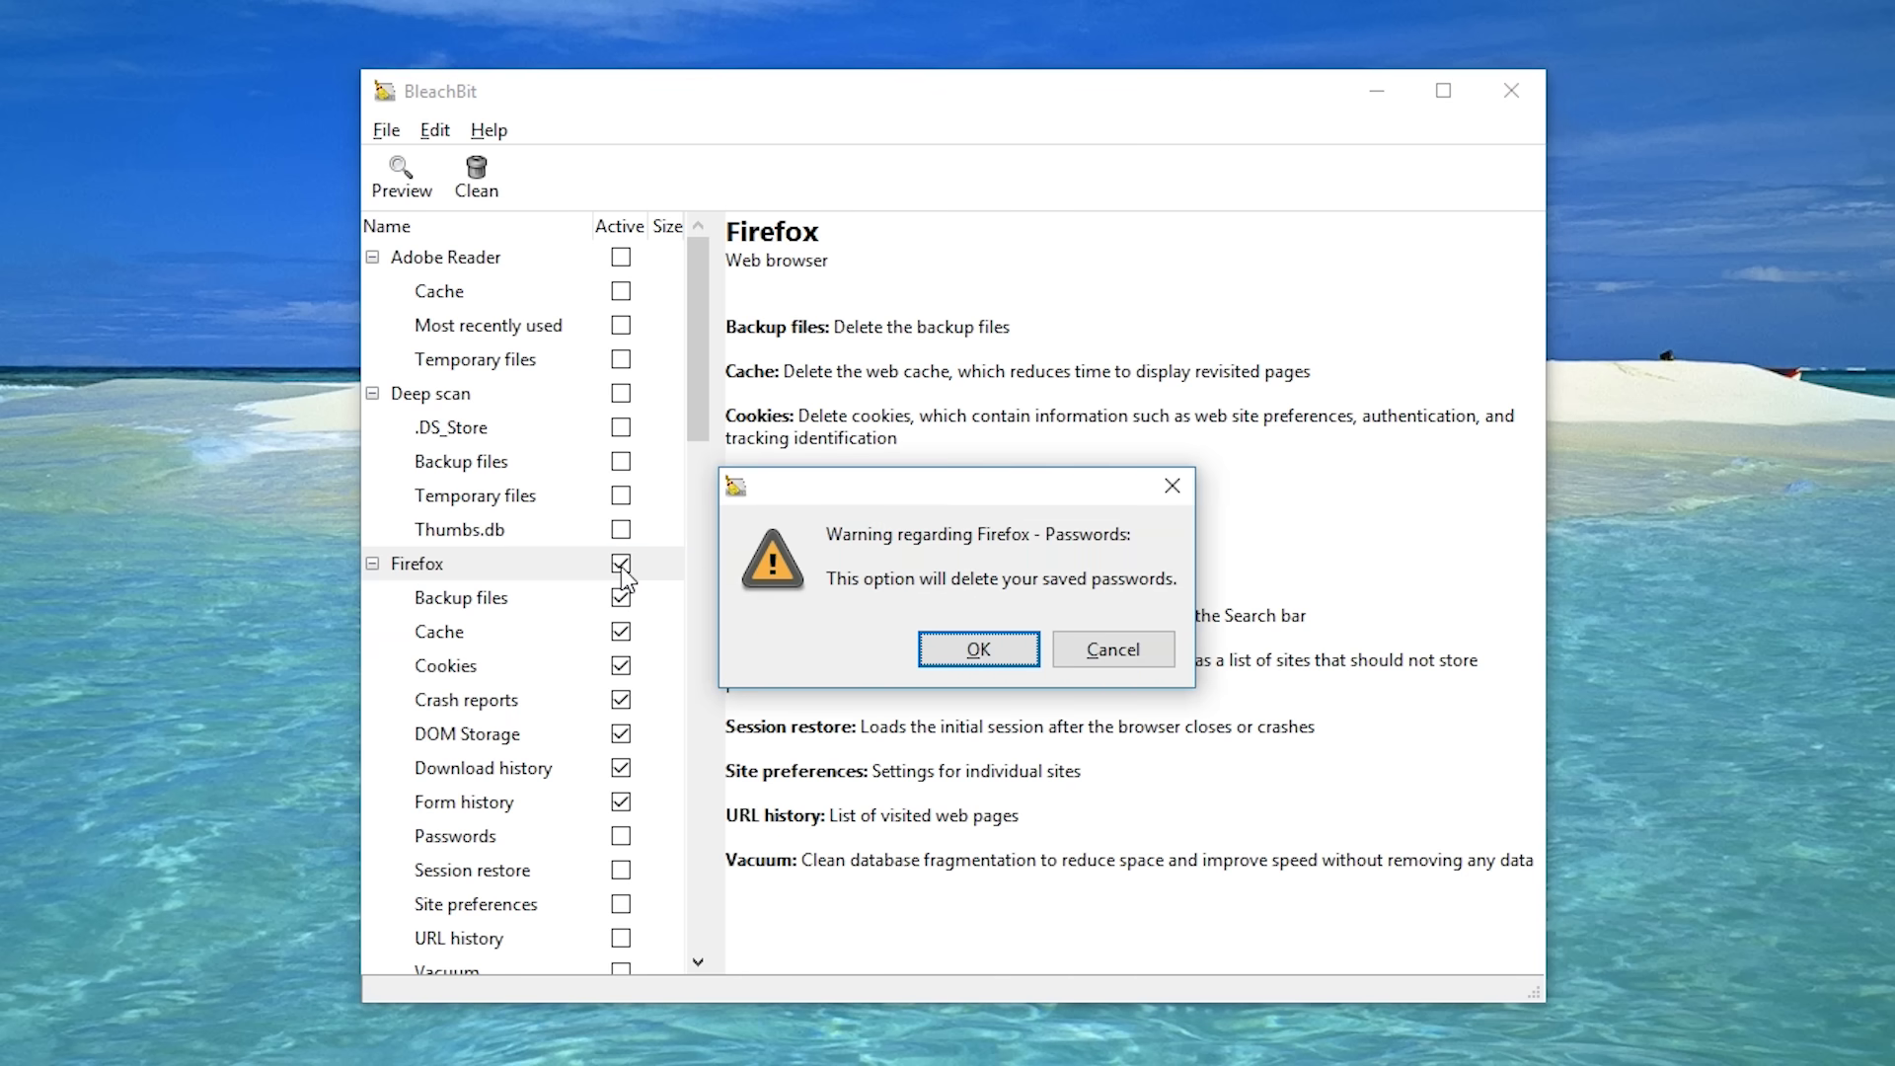
{"action": "left_click", "coordinate": [1128, 654]}
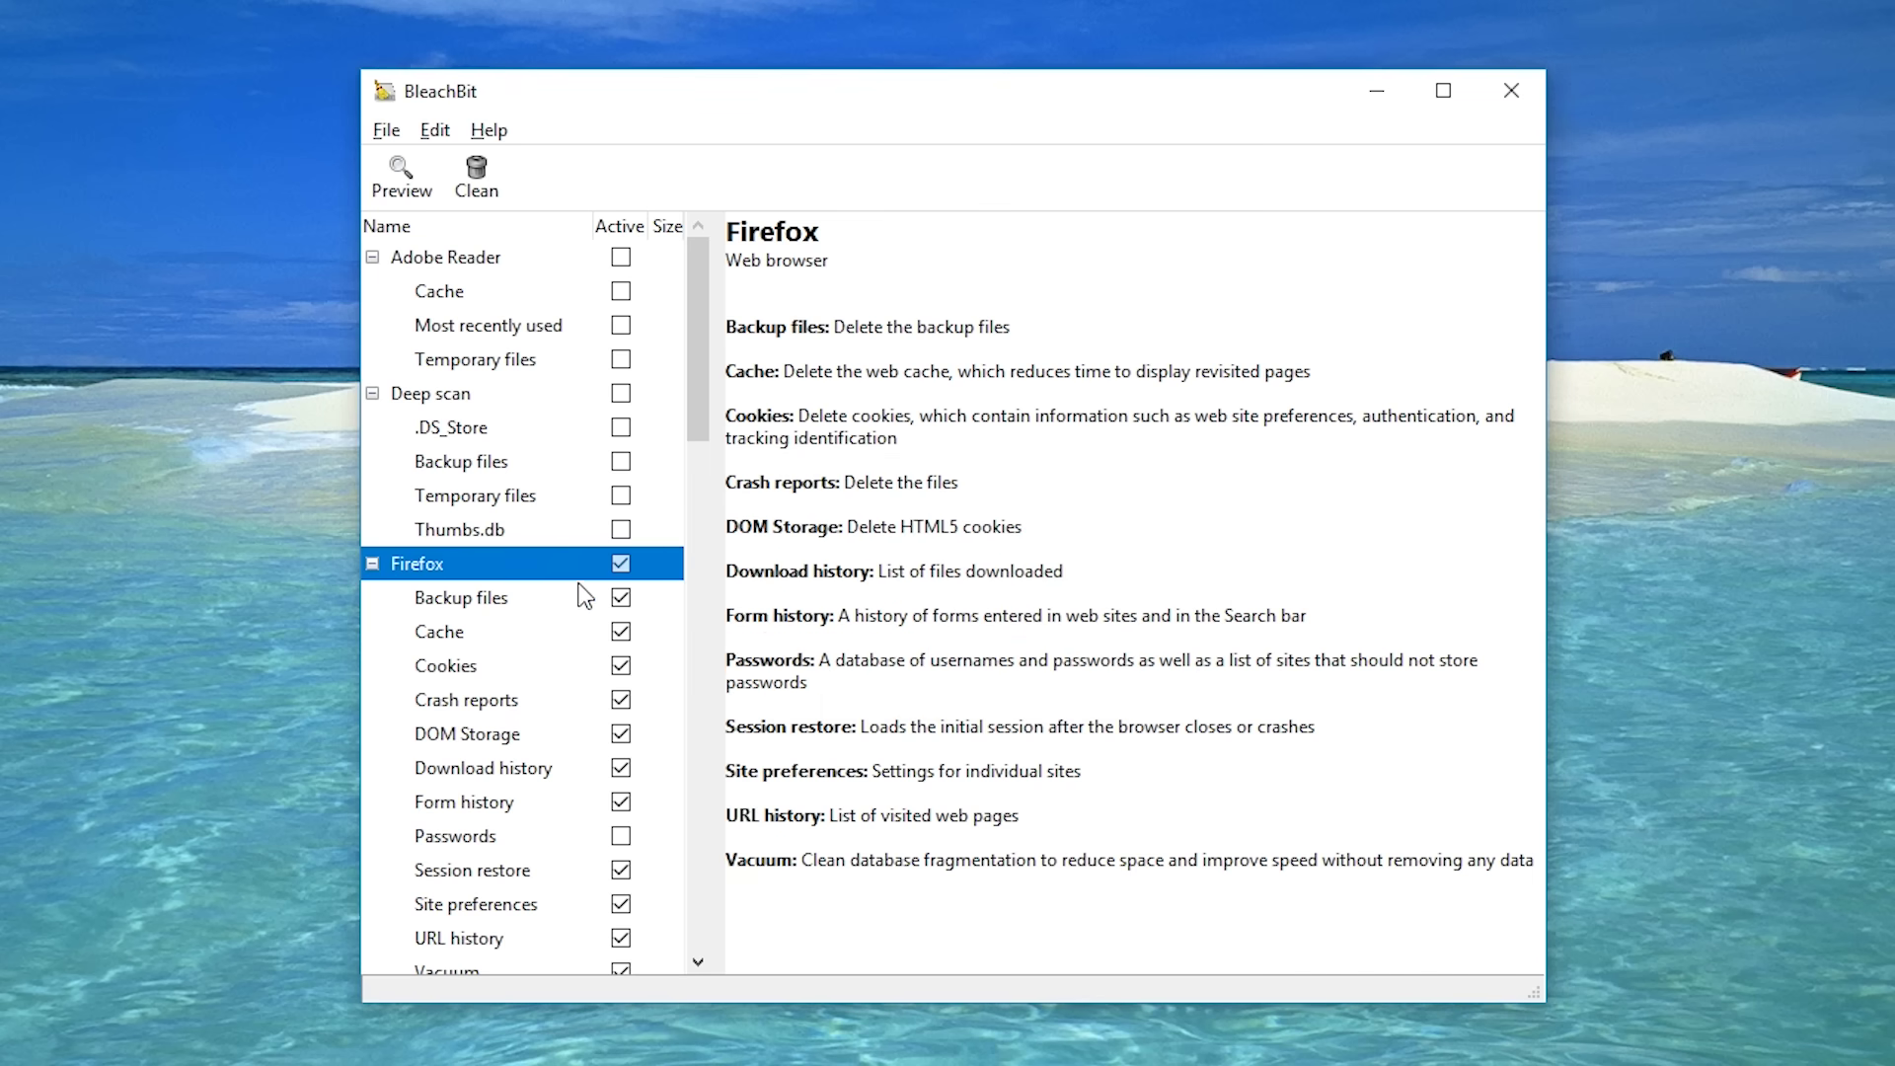
{"action": "scroll", "coordinate": [576, 577], "scroll_direction": "down", "scroll_amount": 2}
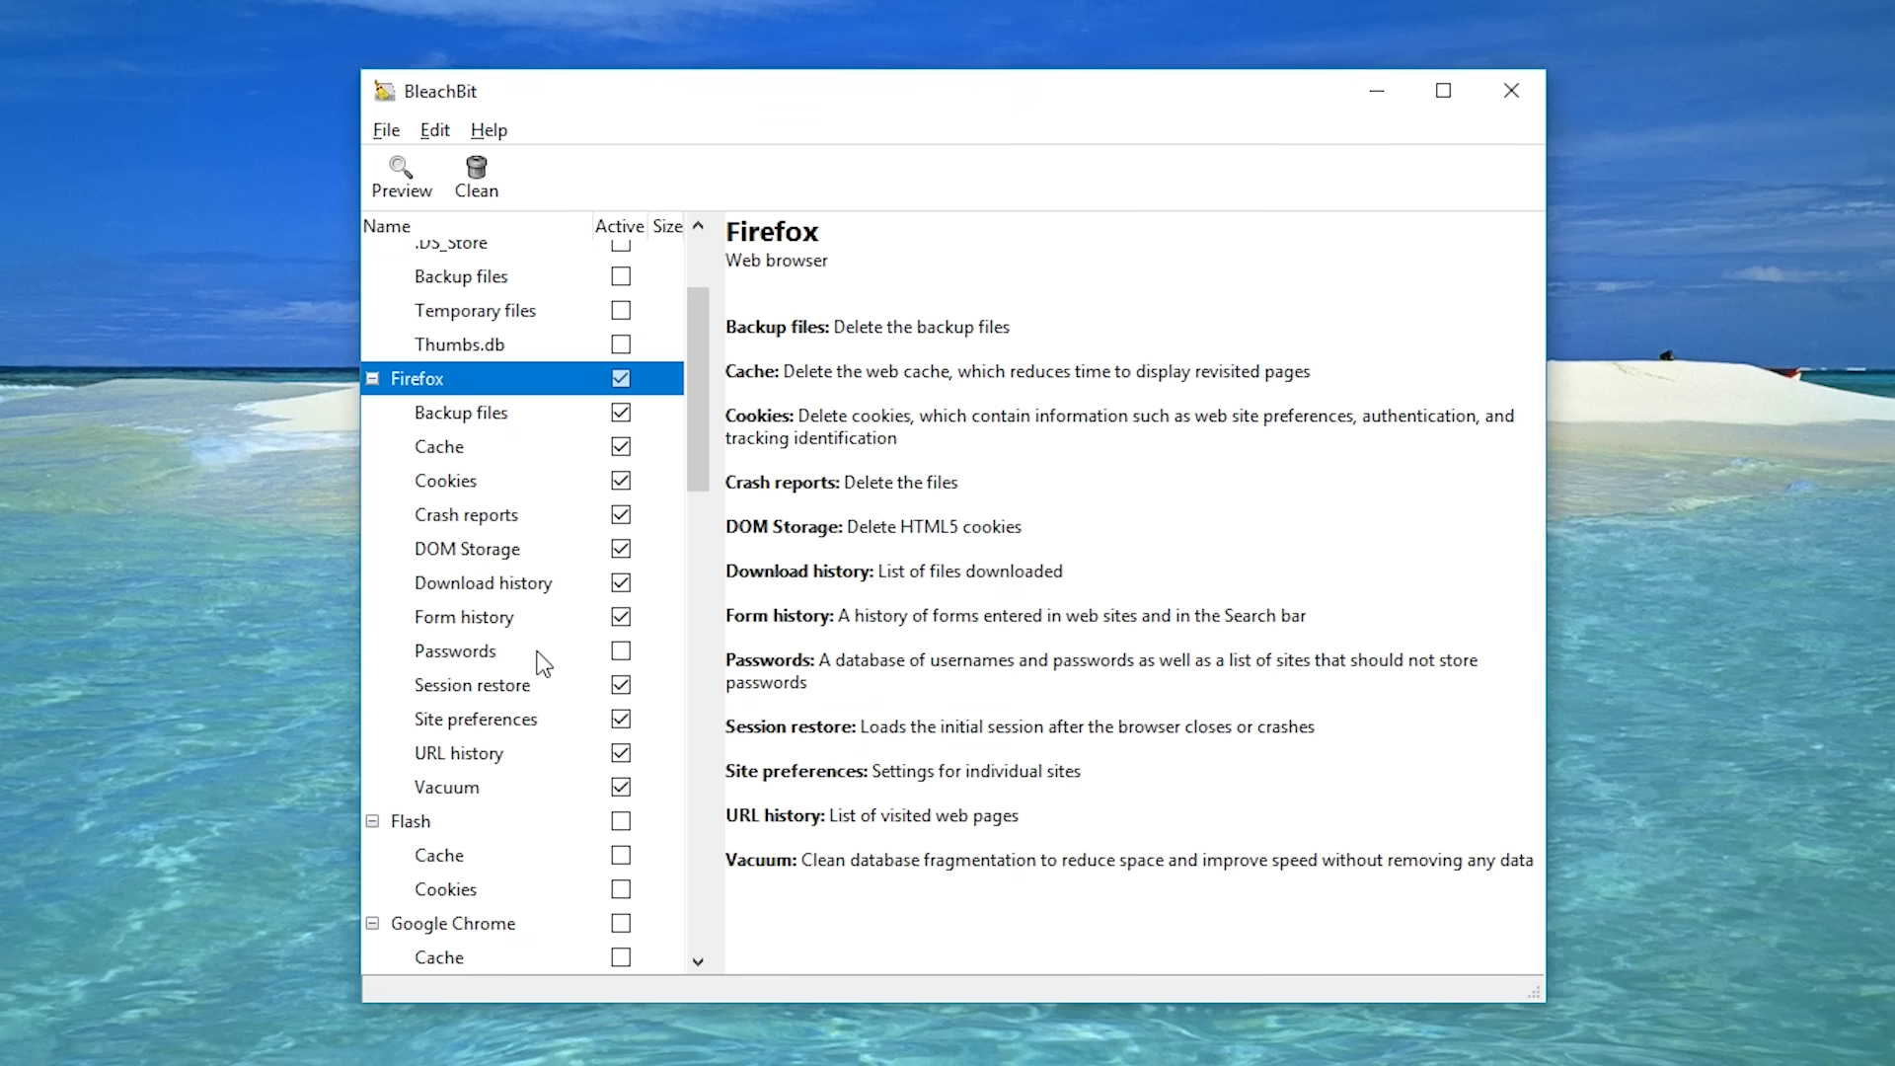
{"action": "scroll", "coordinate": [548, 536], "scroll_direction": "down", "scroll_amount": 5}
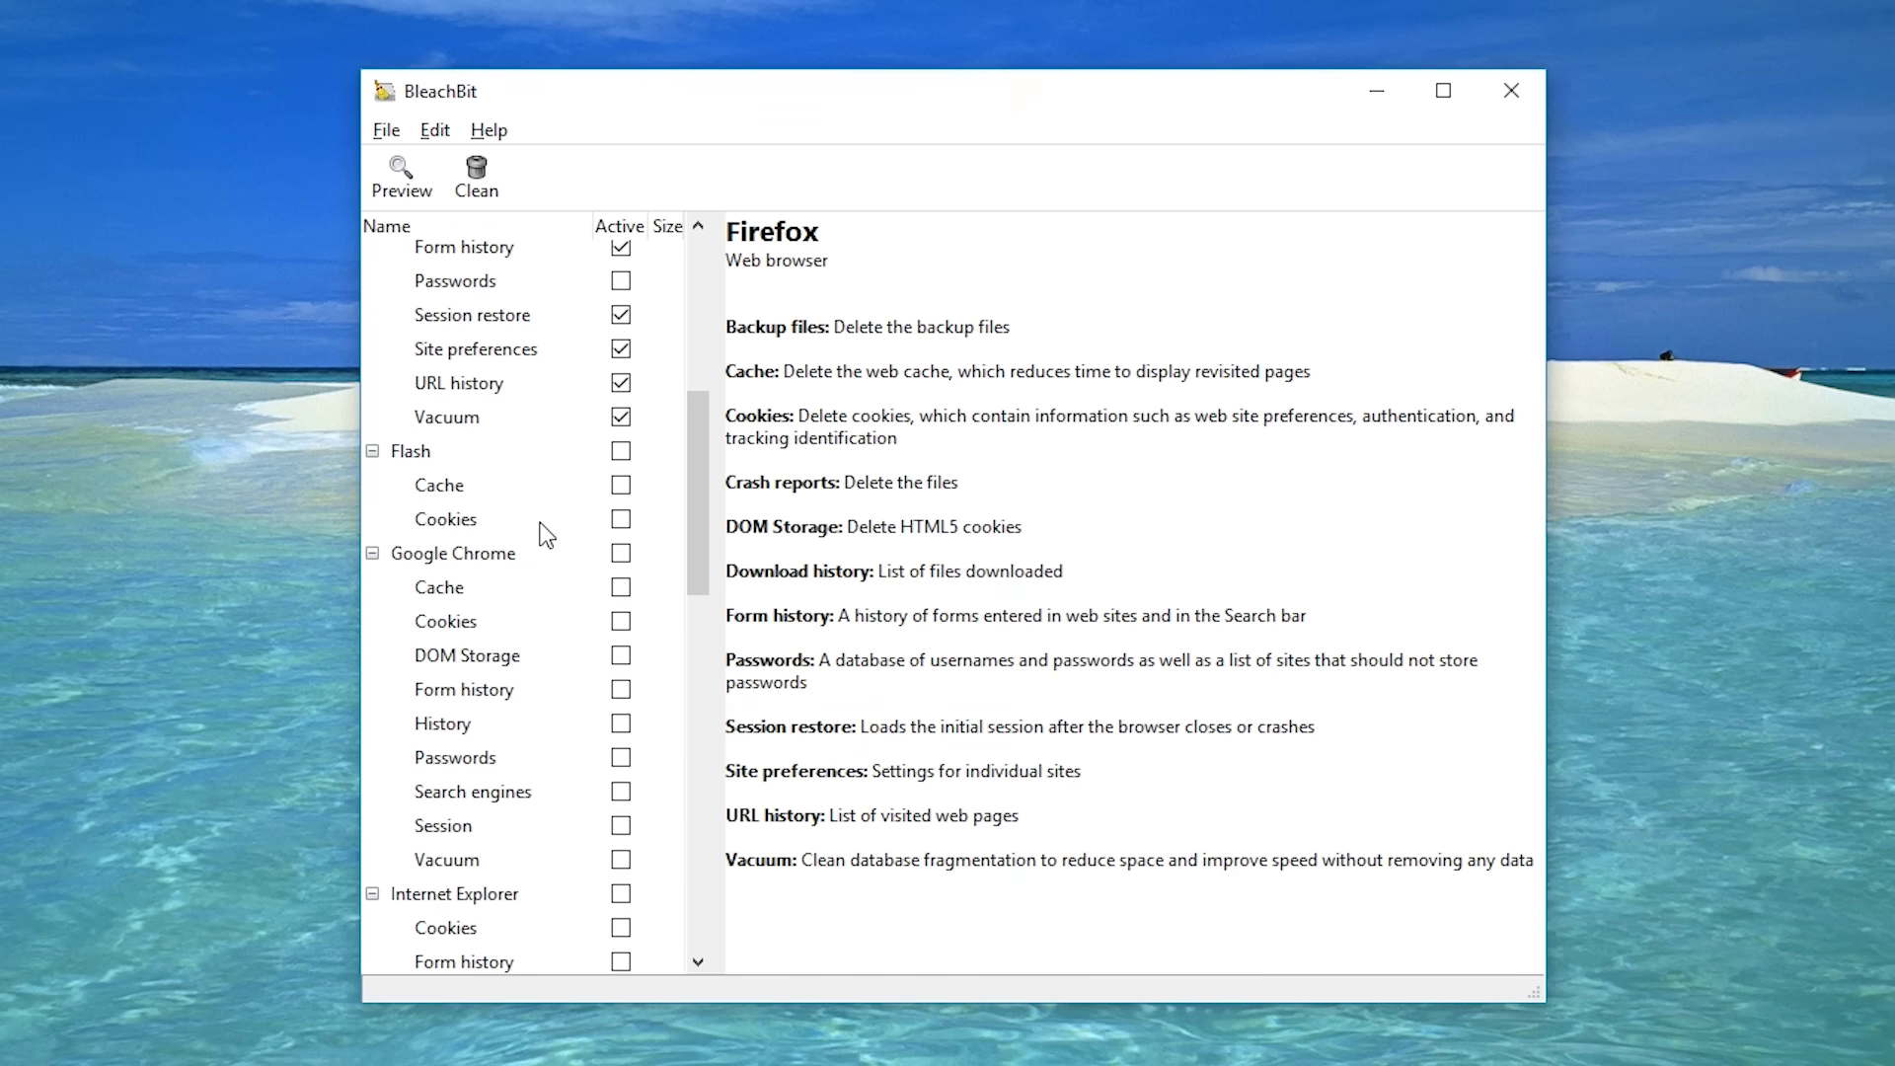
Step: Check Flash and Google Chrome, declining deletion of Chrome's saved passwords
{"action": "left_click", "coordinate": [621, 359]}
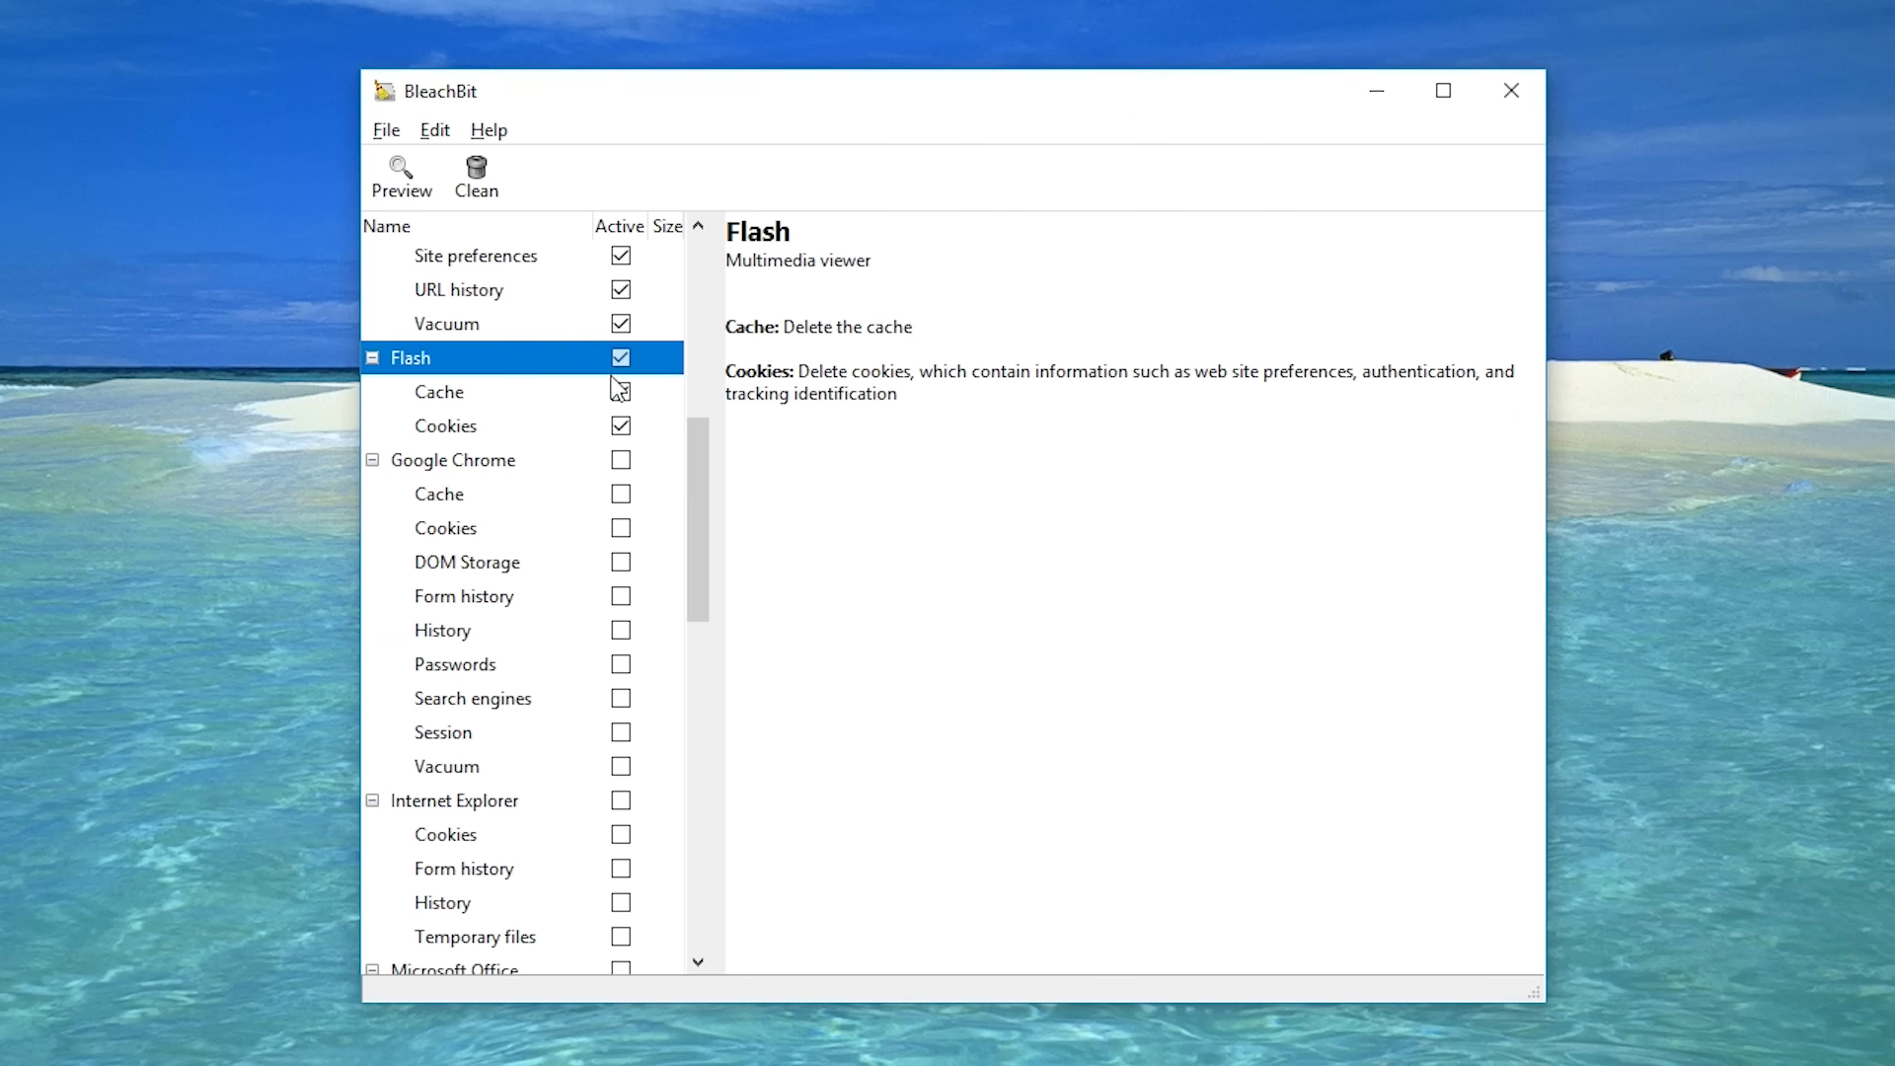
{"action": "left_click", "coordinate": [620, 460]}
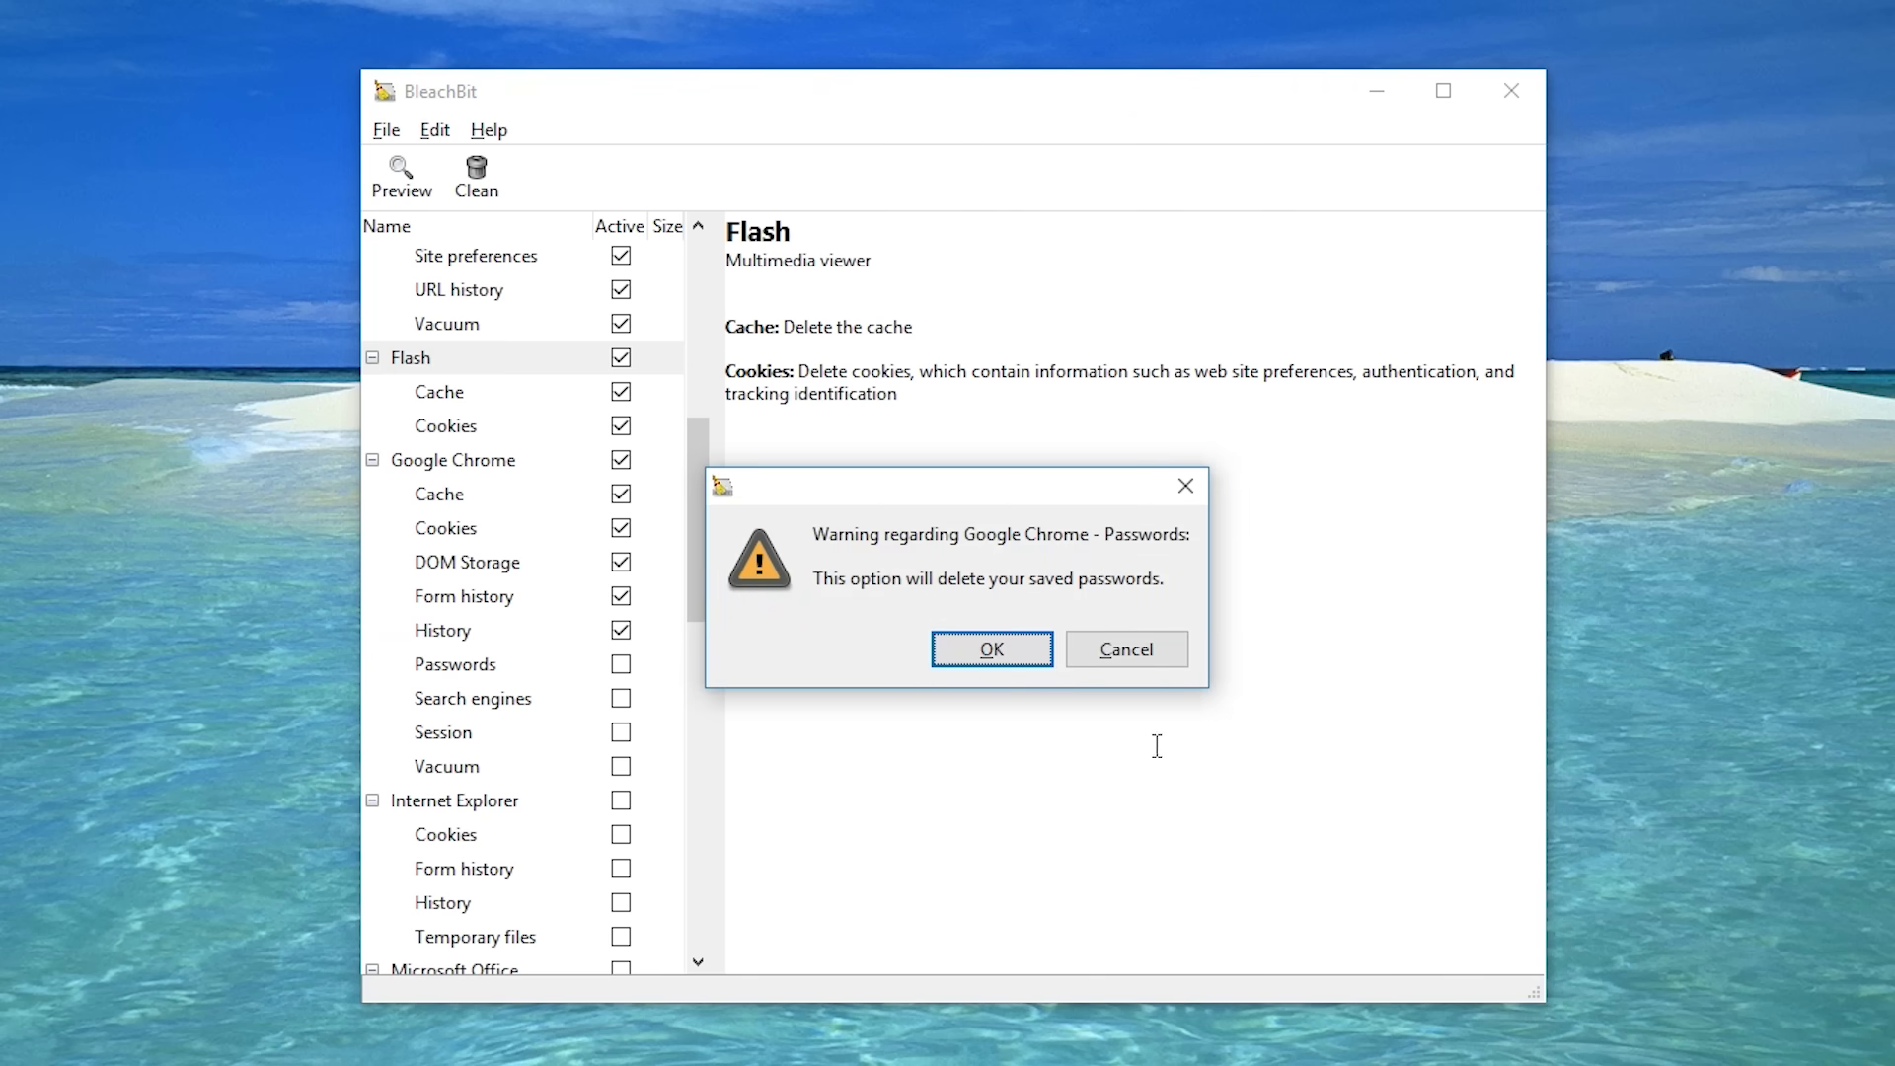
{"action": "left_click", "coordinate": [1153, 652]}
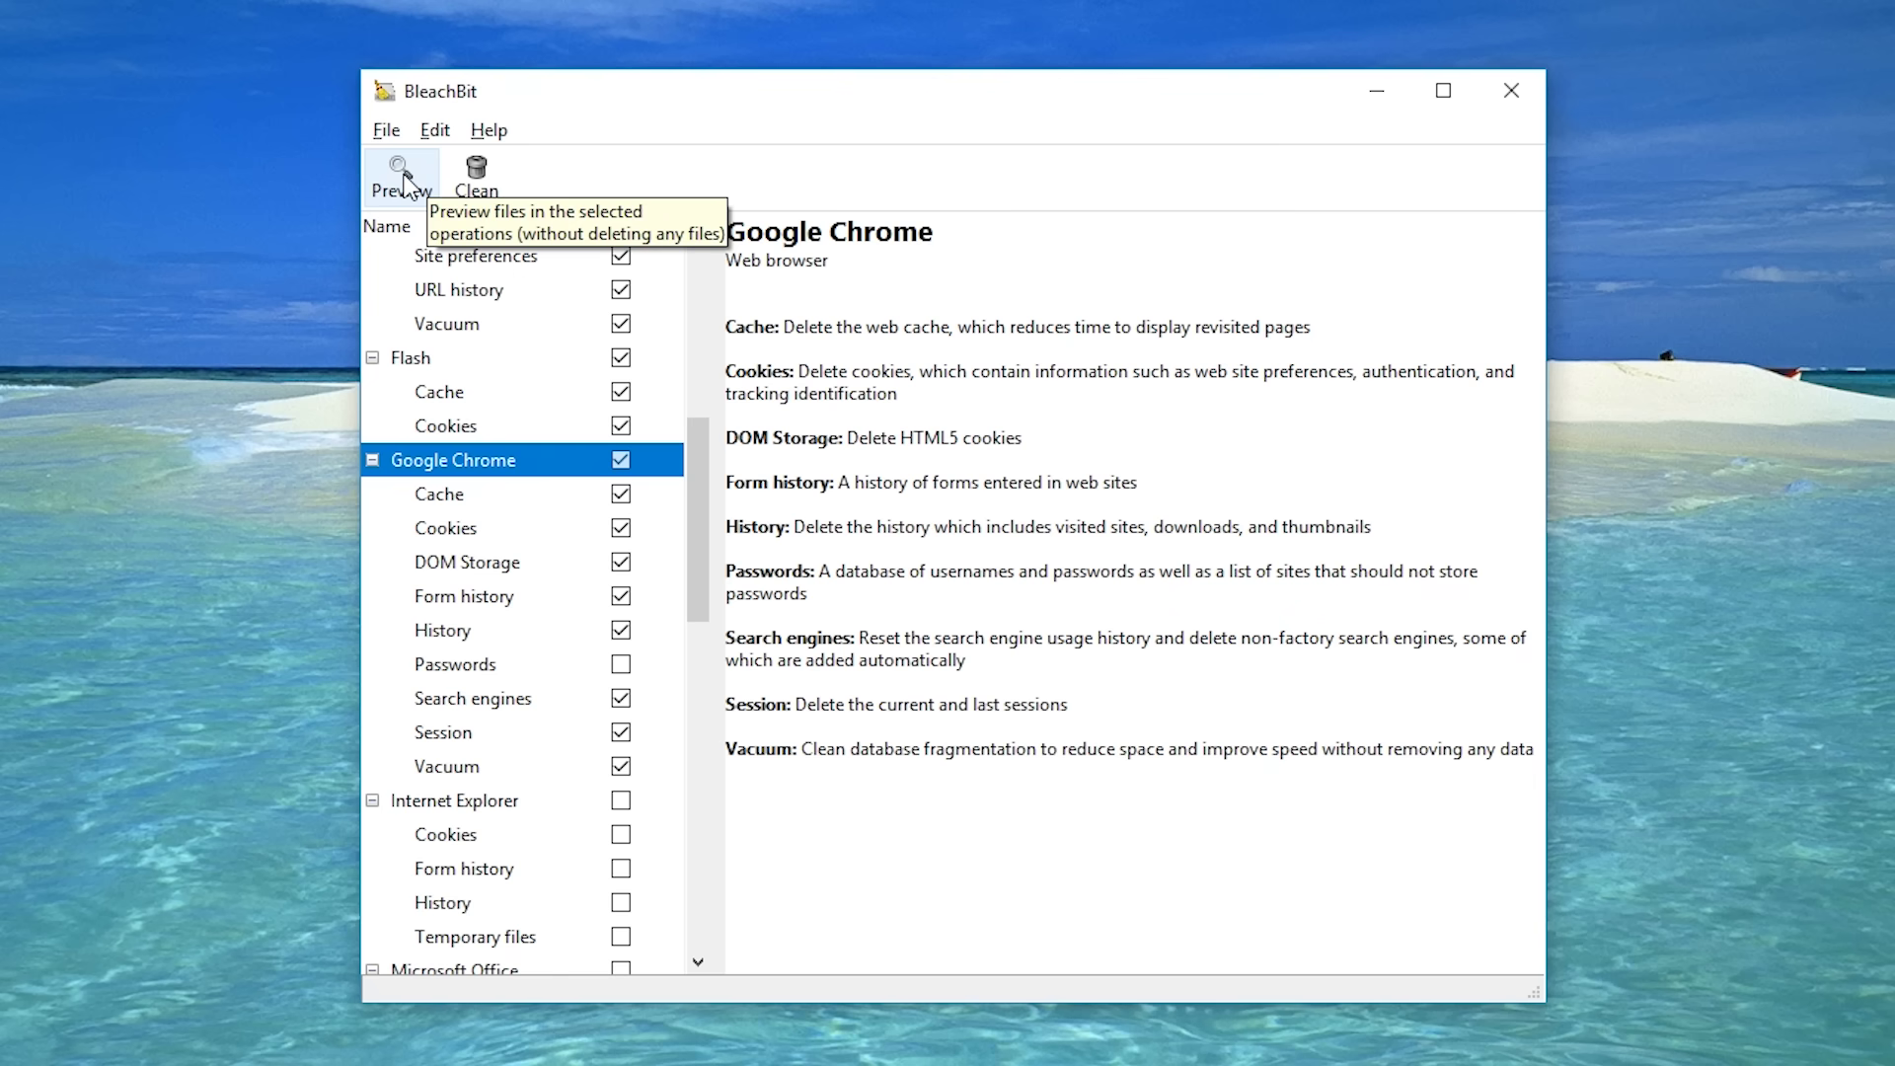
Step: Preview the cleanup totals (1.3GB, 12007 files), then start Clean to reach the delete confirmation
{"action": "left_click", "coordinate": [400, 178]}
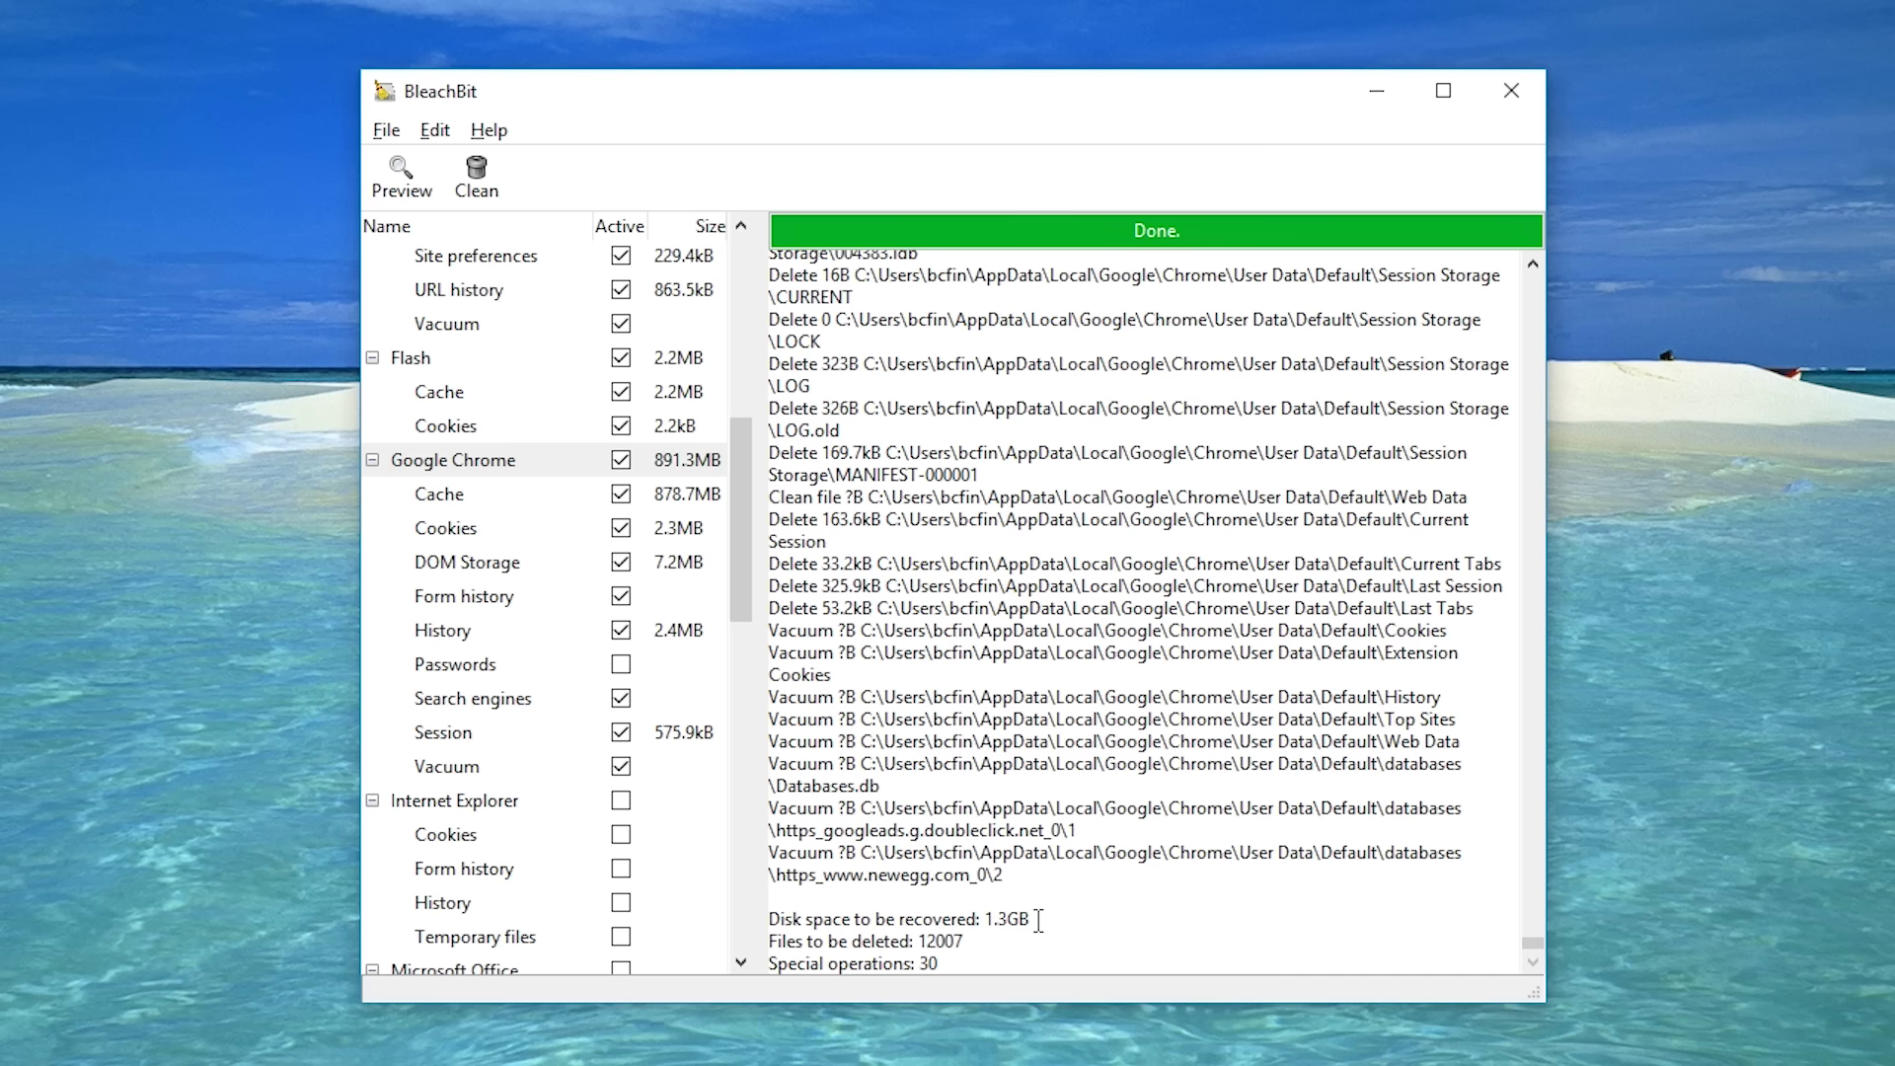
{"action": "left_click", "coordinate": [478, 183]}
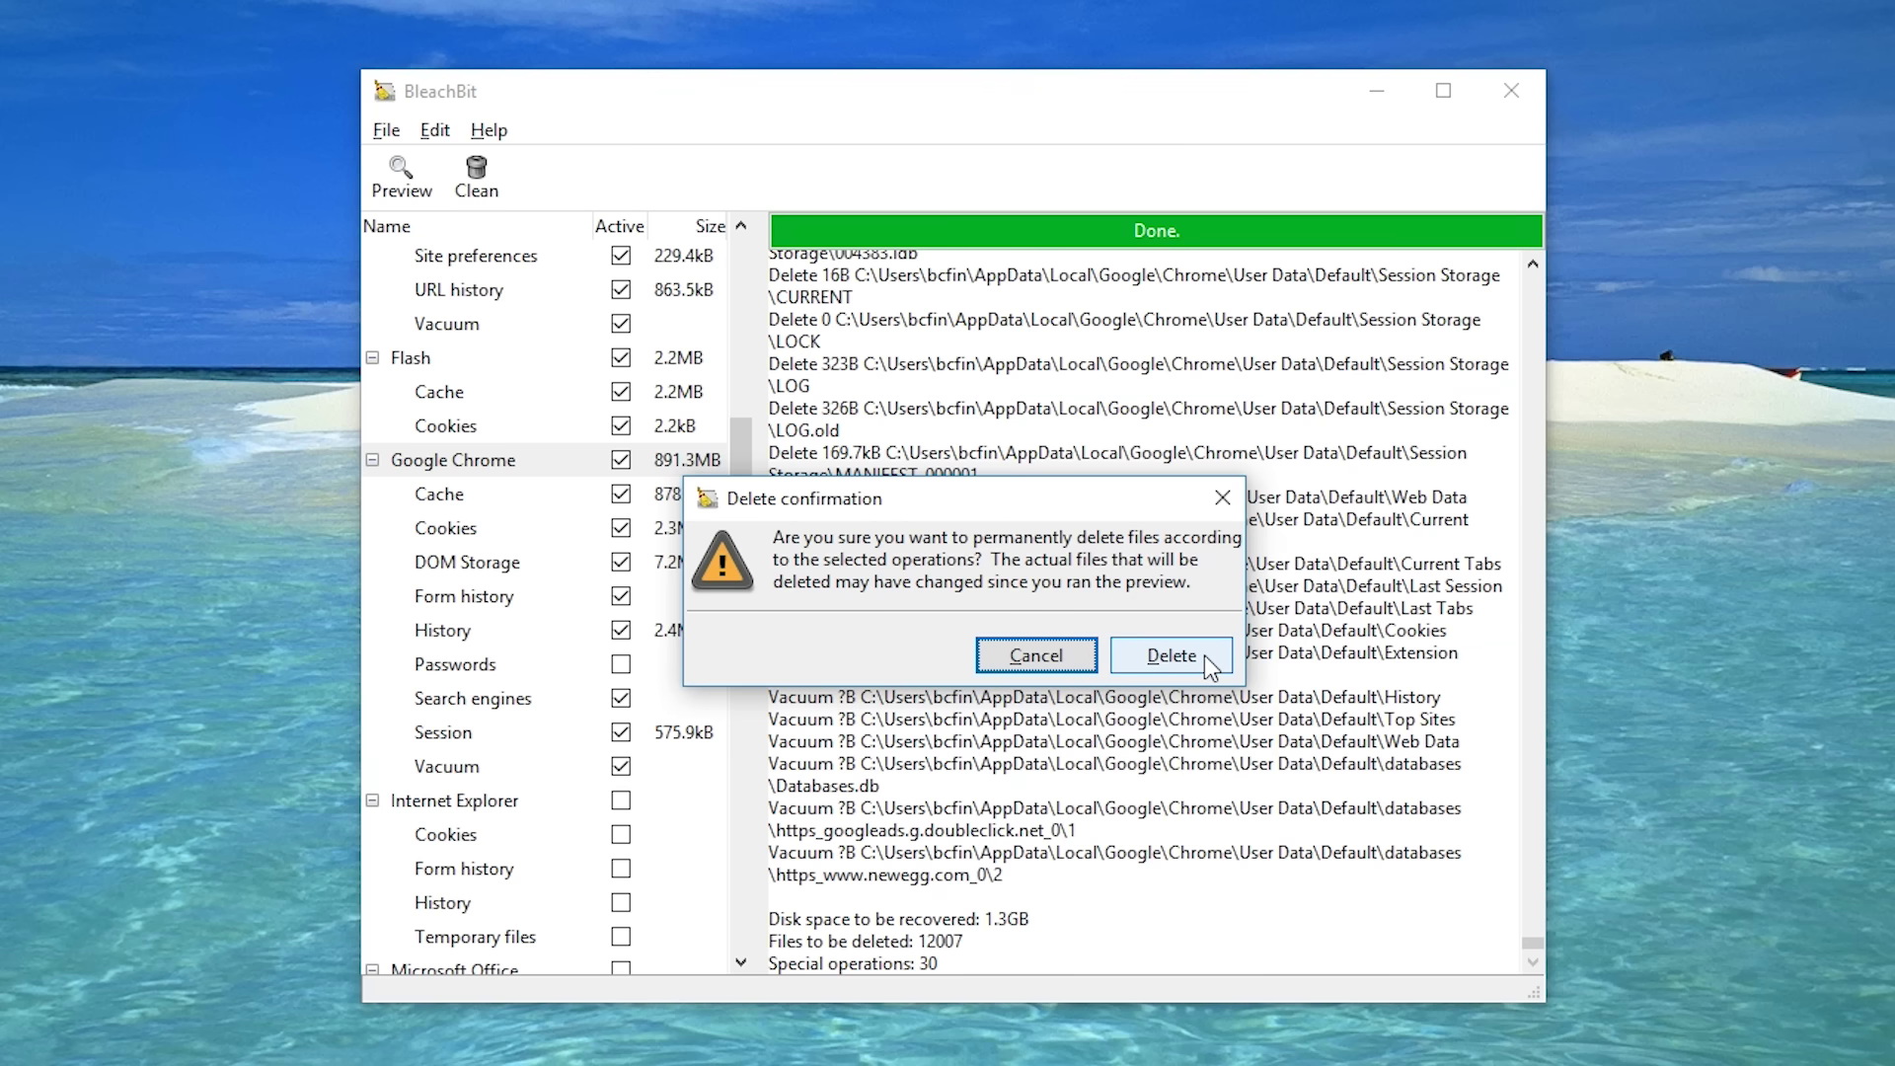
Step: Cancel the permanent deletion and open BleachBit's Help menu
{"action": "left_click", "coordinate": [1037, 658]}
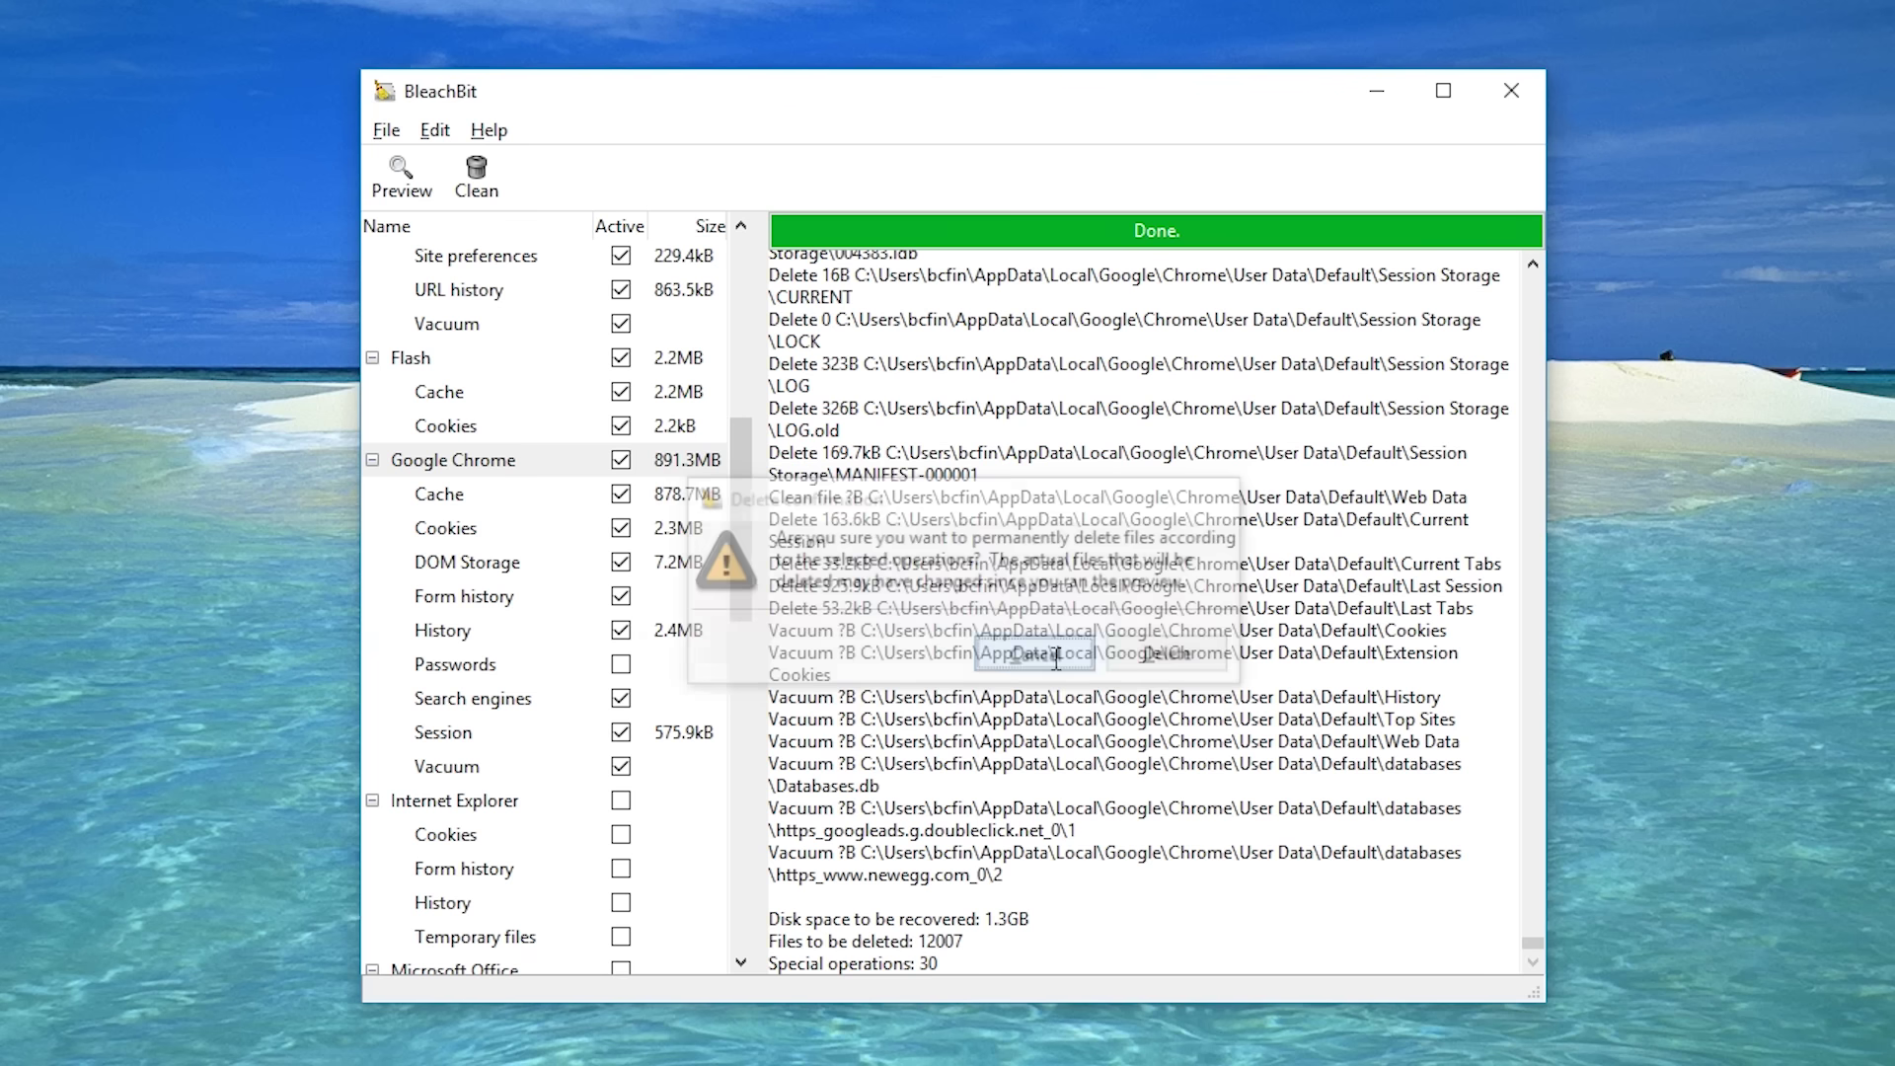
{"action": "left_click", "coordinate": [494, 129]}
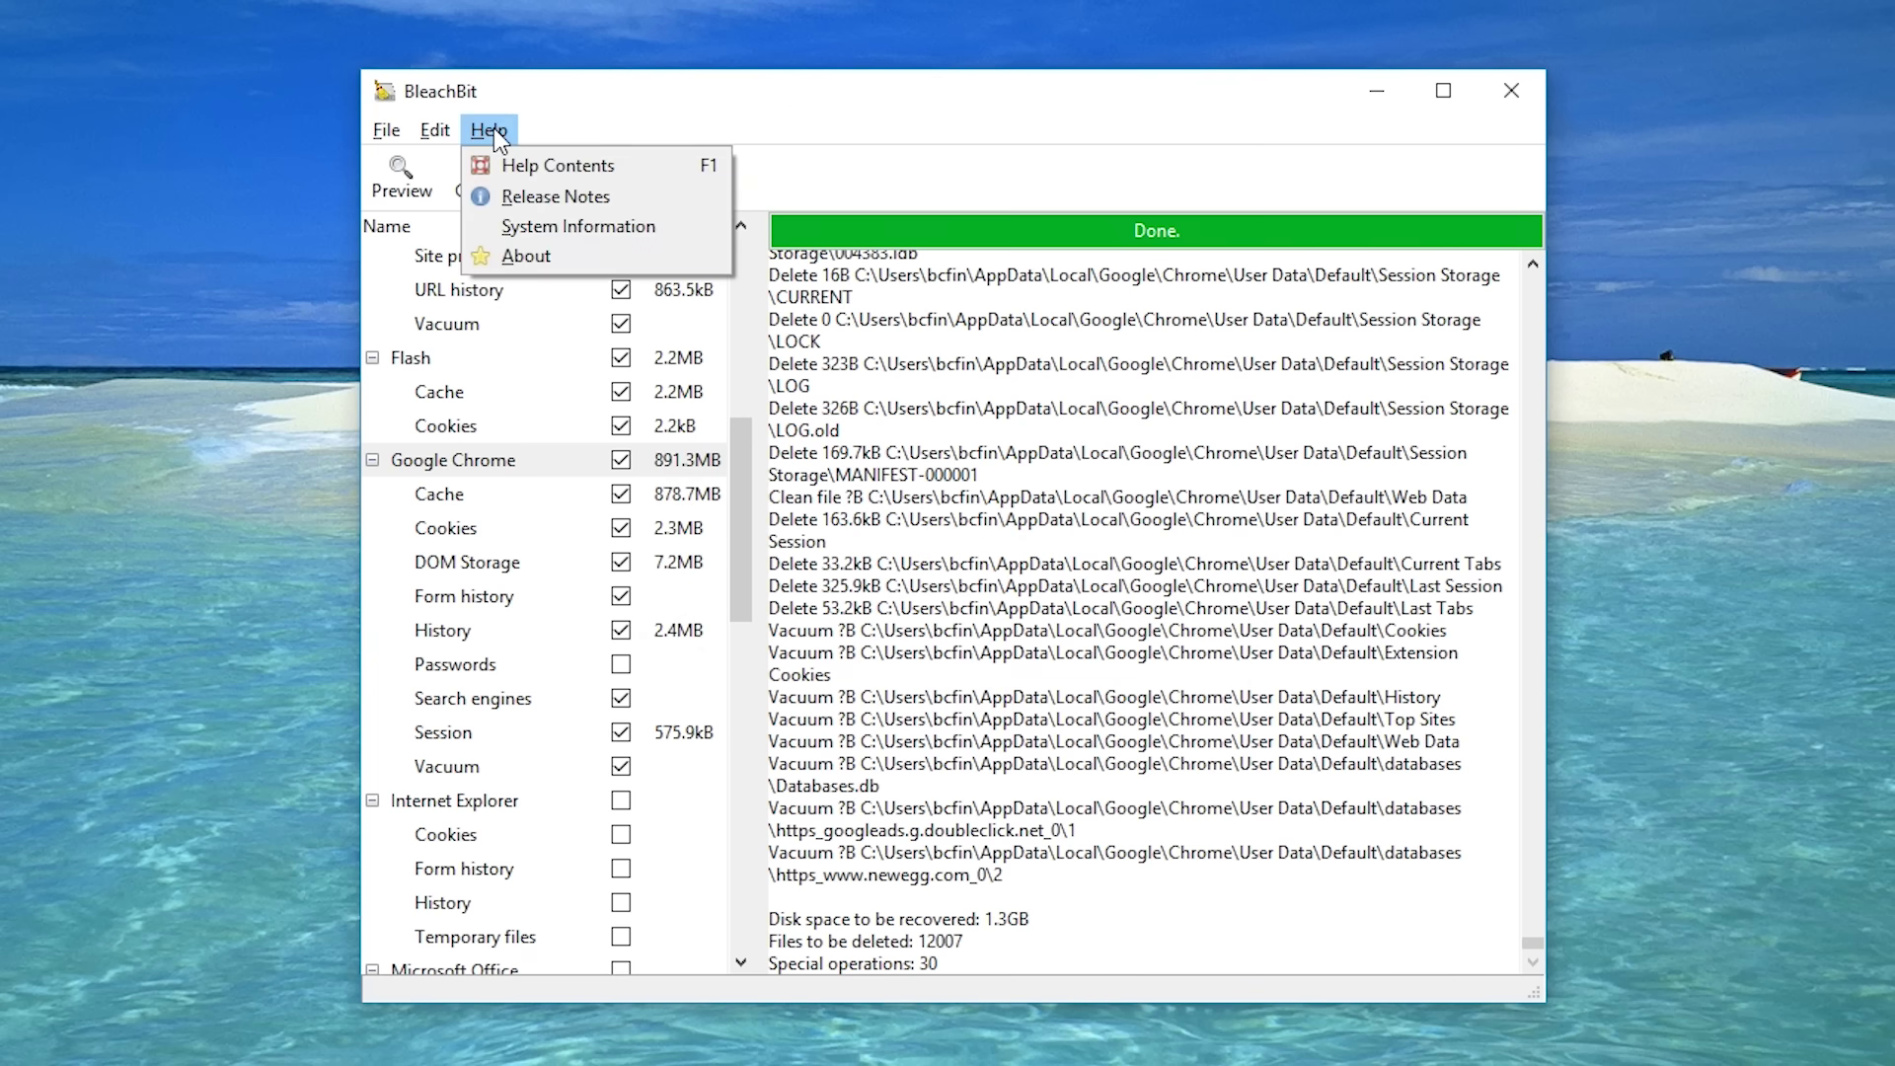
Step: Choose Help Contents and confirm opening the online help in the web browser
{"action": "left_click", "coordinate": [590, 168]}
{"action": "left_click", "coordinate": [995, 654]}
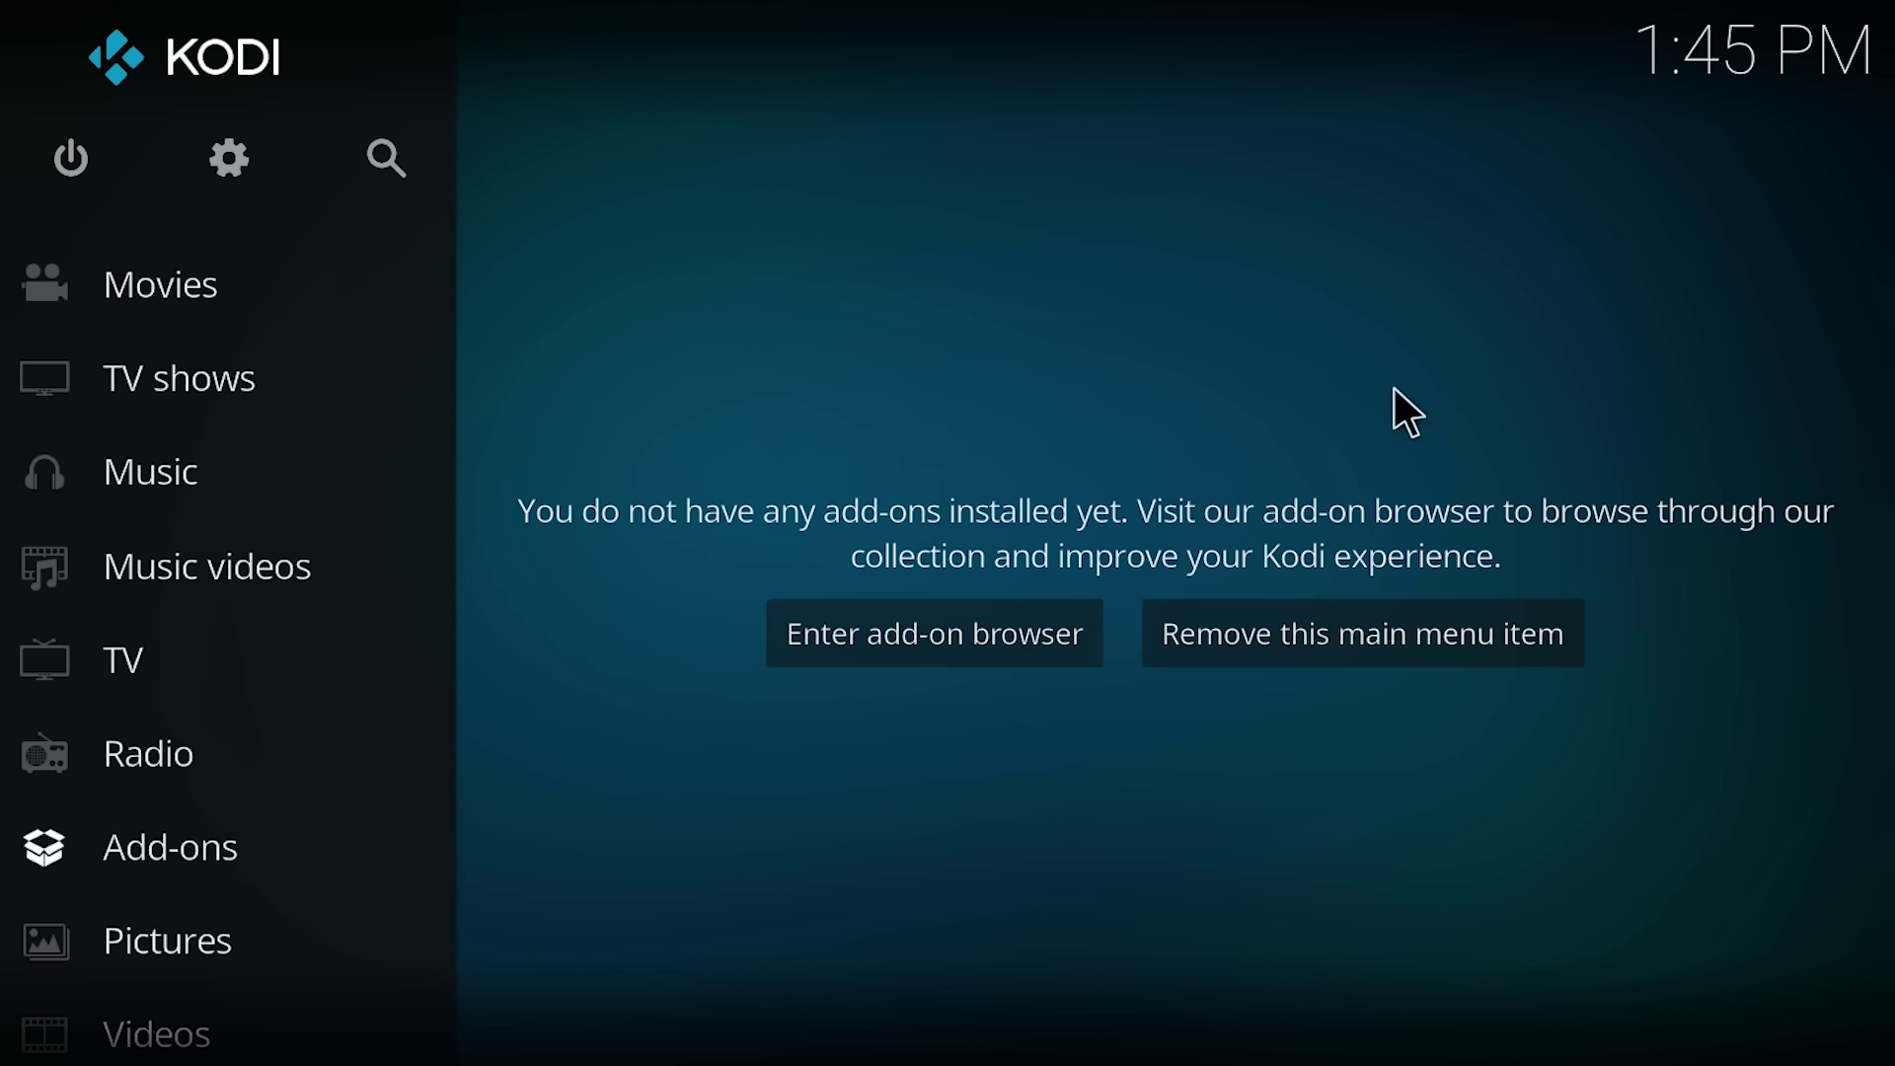
Step: Open Kodi's Settings screen from the gear icon at the top of the home menu
{"action": "key", "text": "Up"}
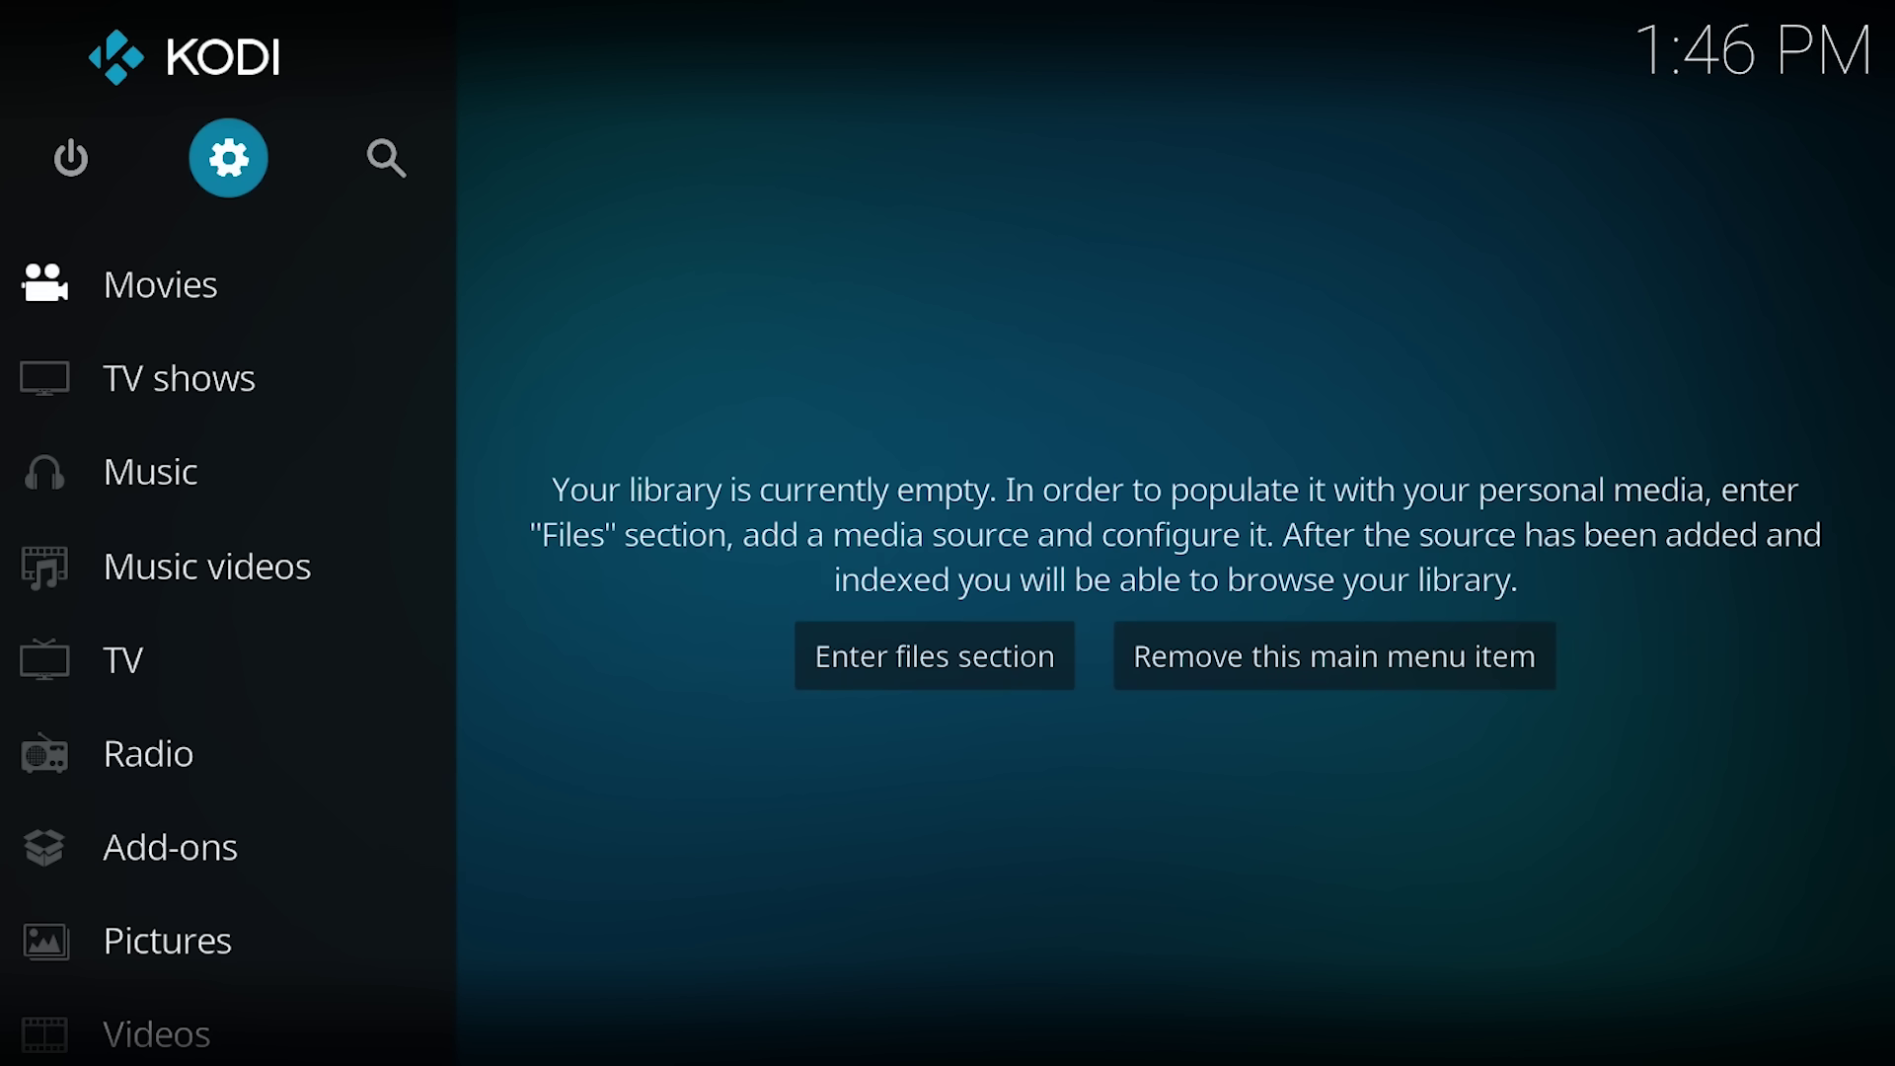
{"action": "key", "text": "Return"}
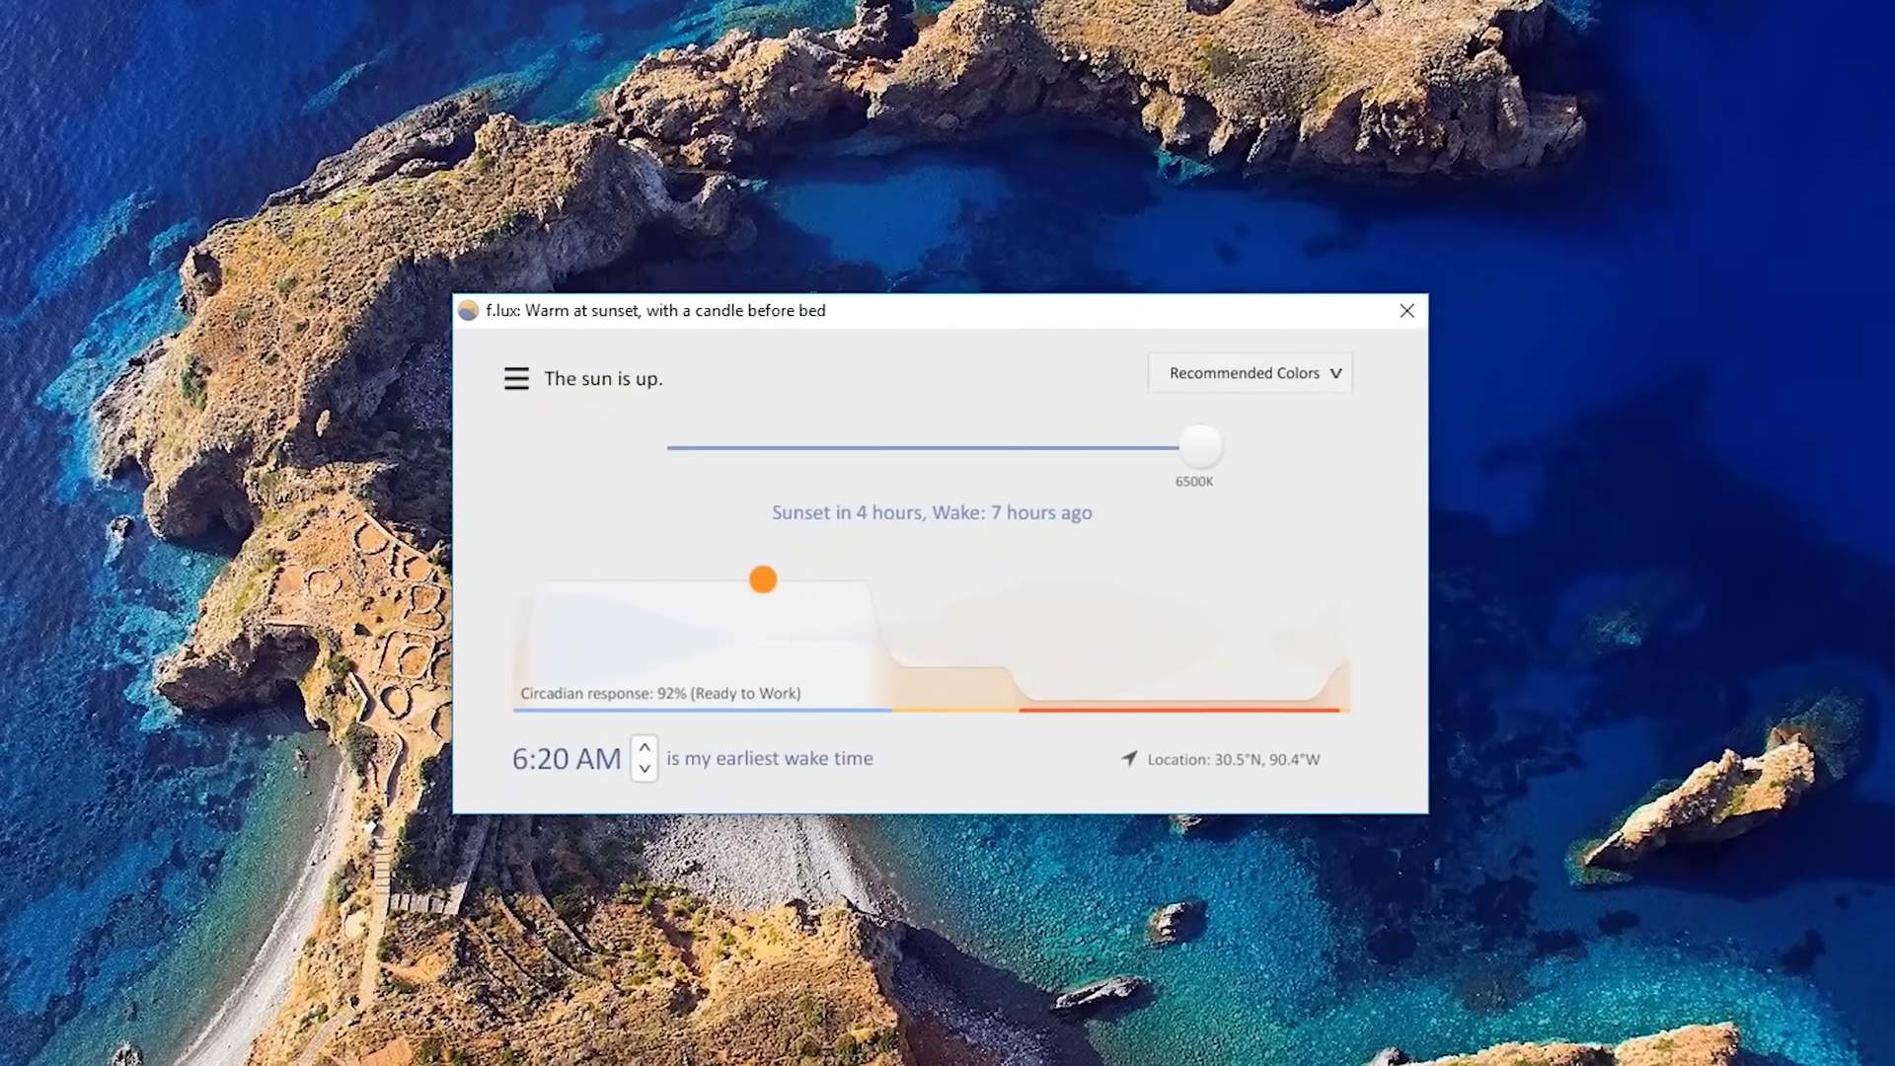
Step: Switch f.lux's Recommended Colors preset to Reduce Eyestrain
{"action": "left_click", "coordinate": [1336, 374]}
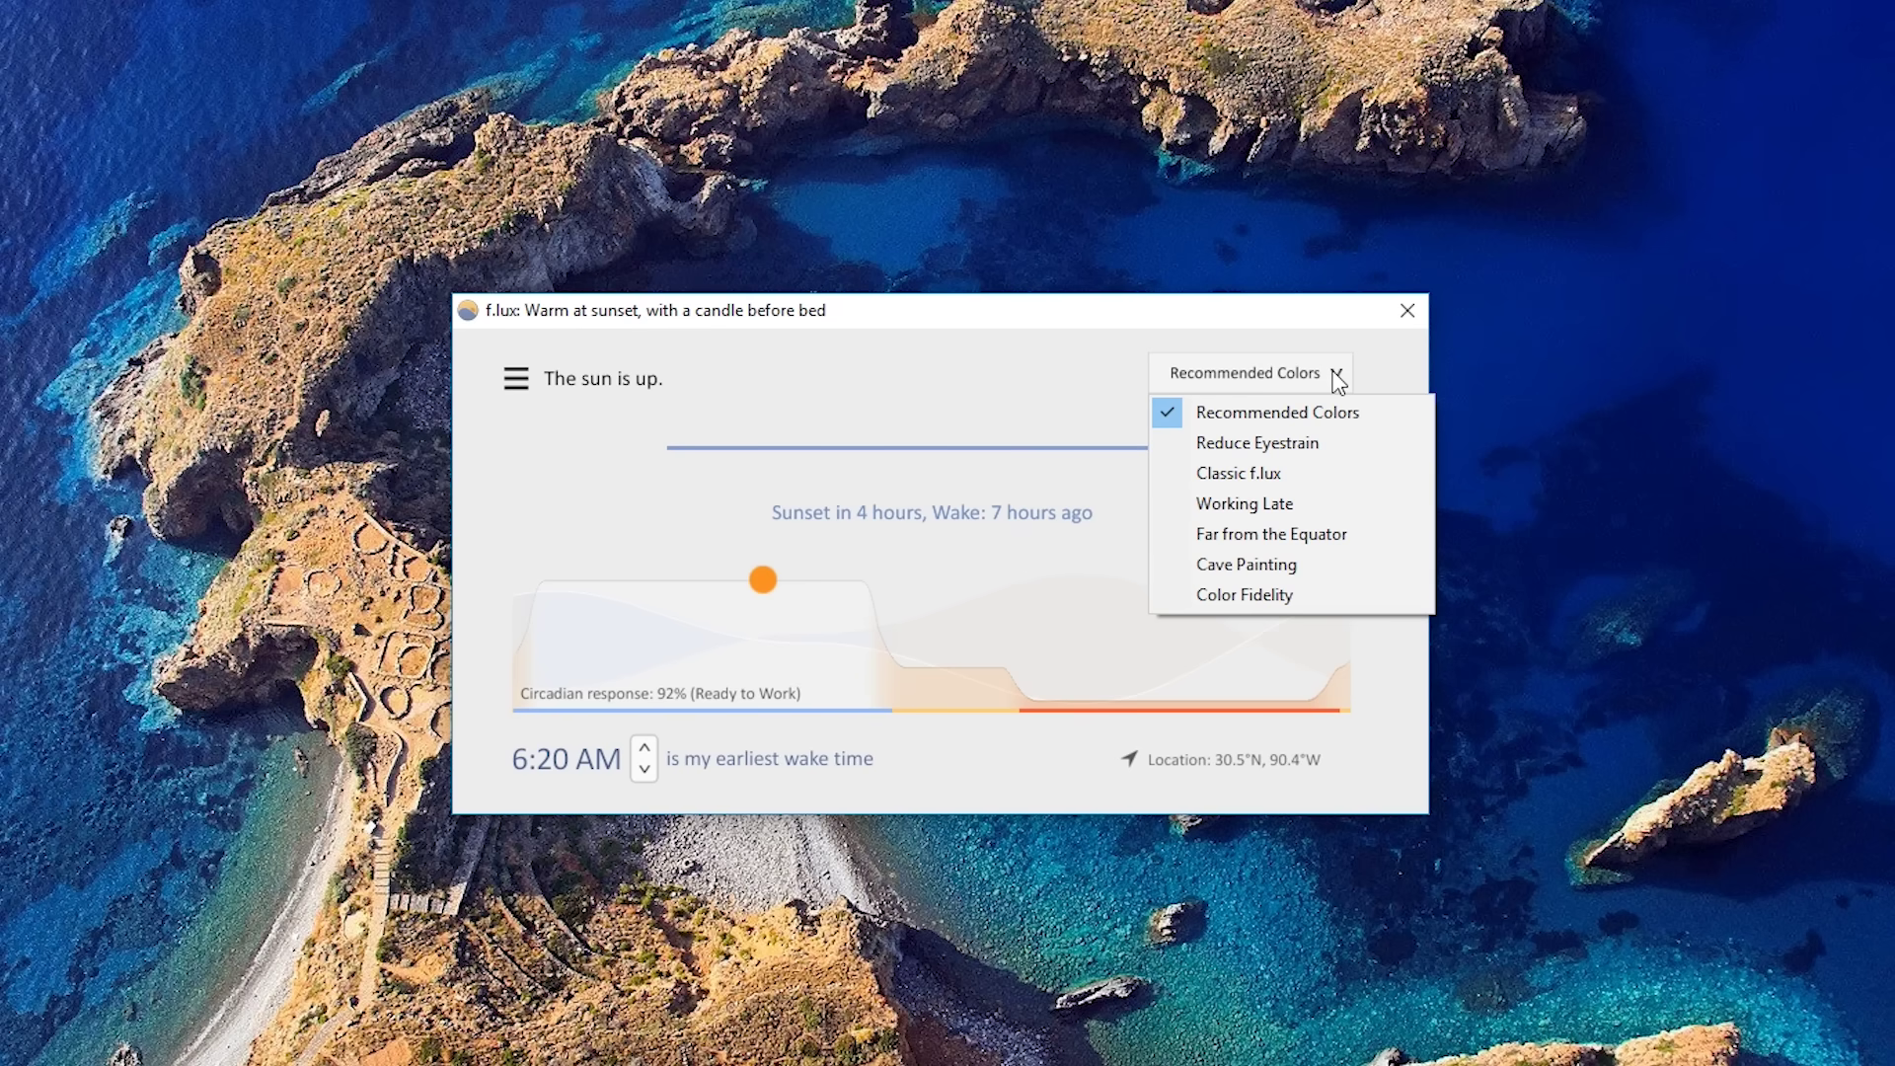
{"action": "left_click", "coordinate": [1295, 445]}
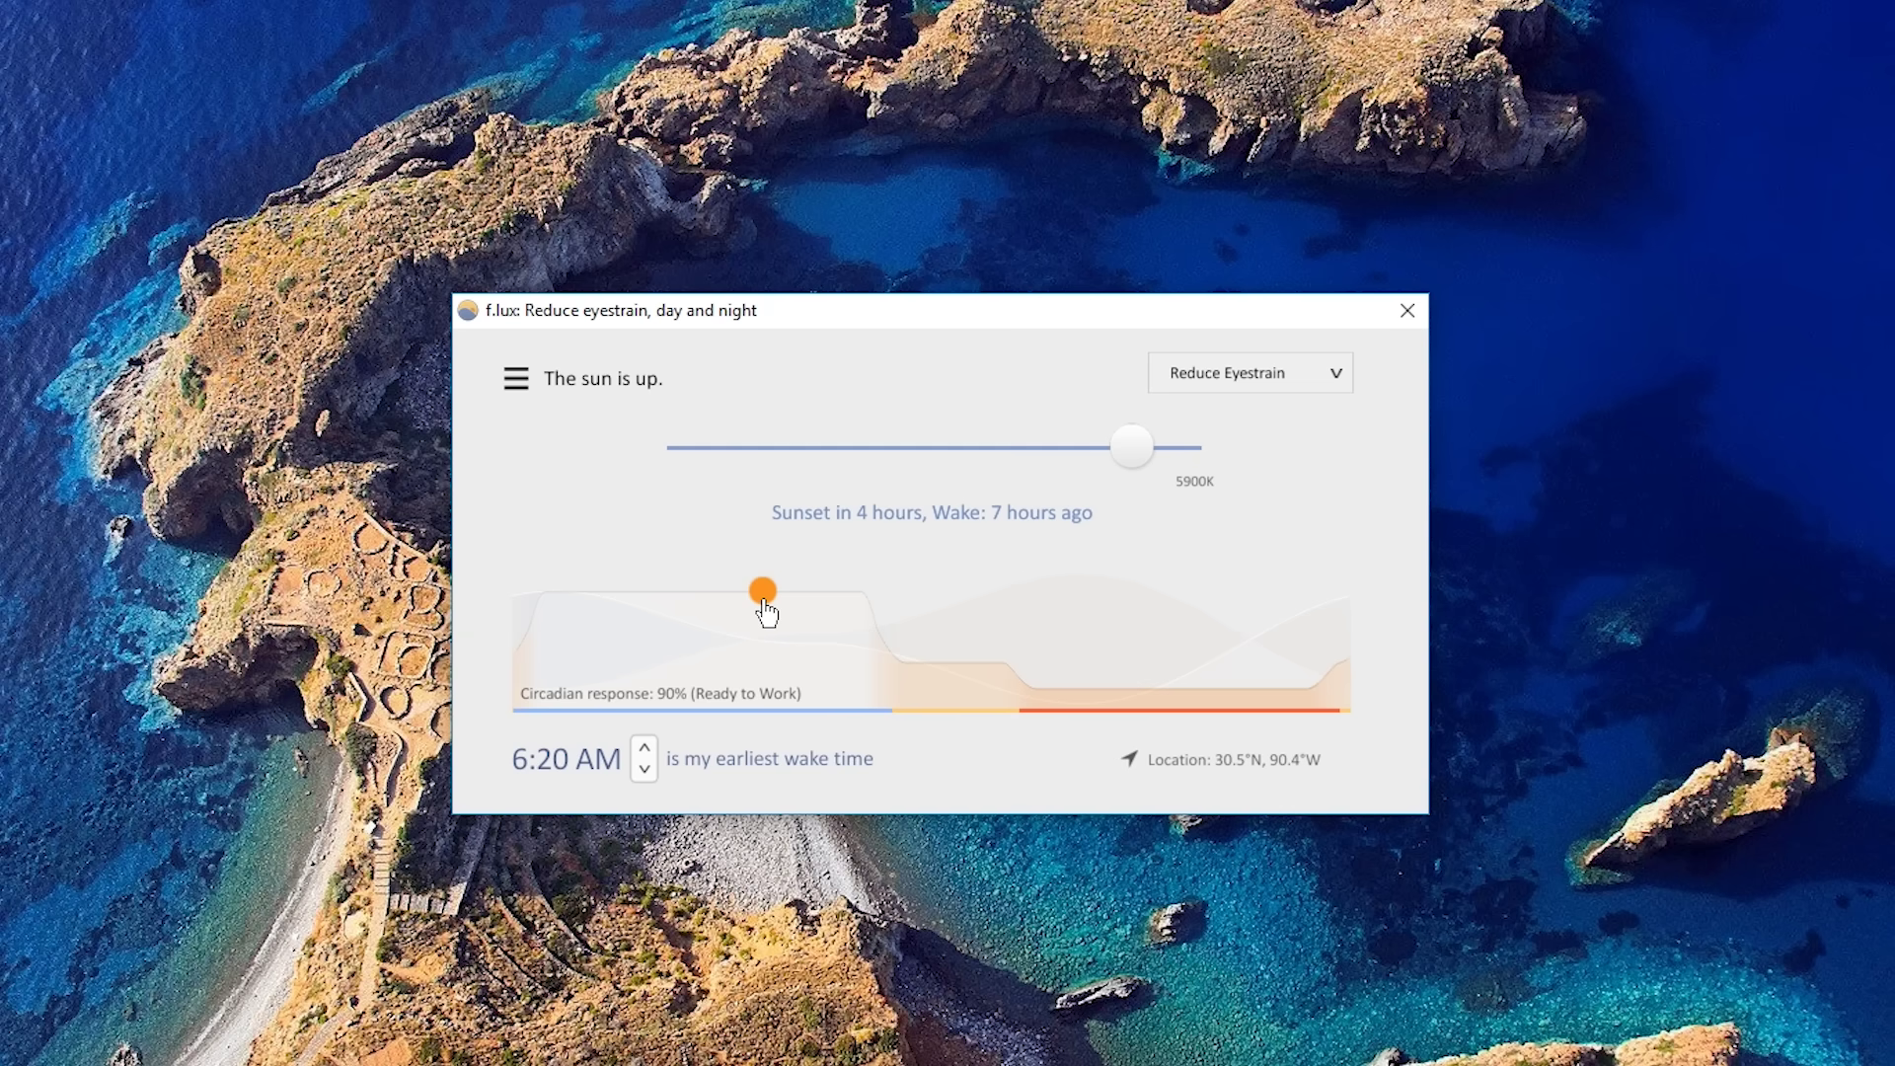
{"action": "mouse_move", "coordinate": [767, 612]}
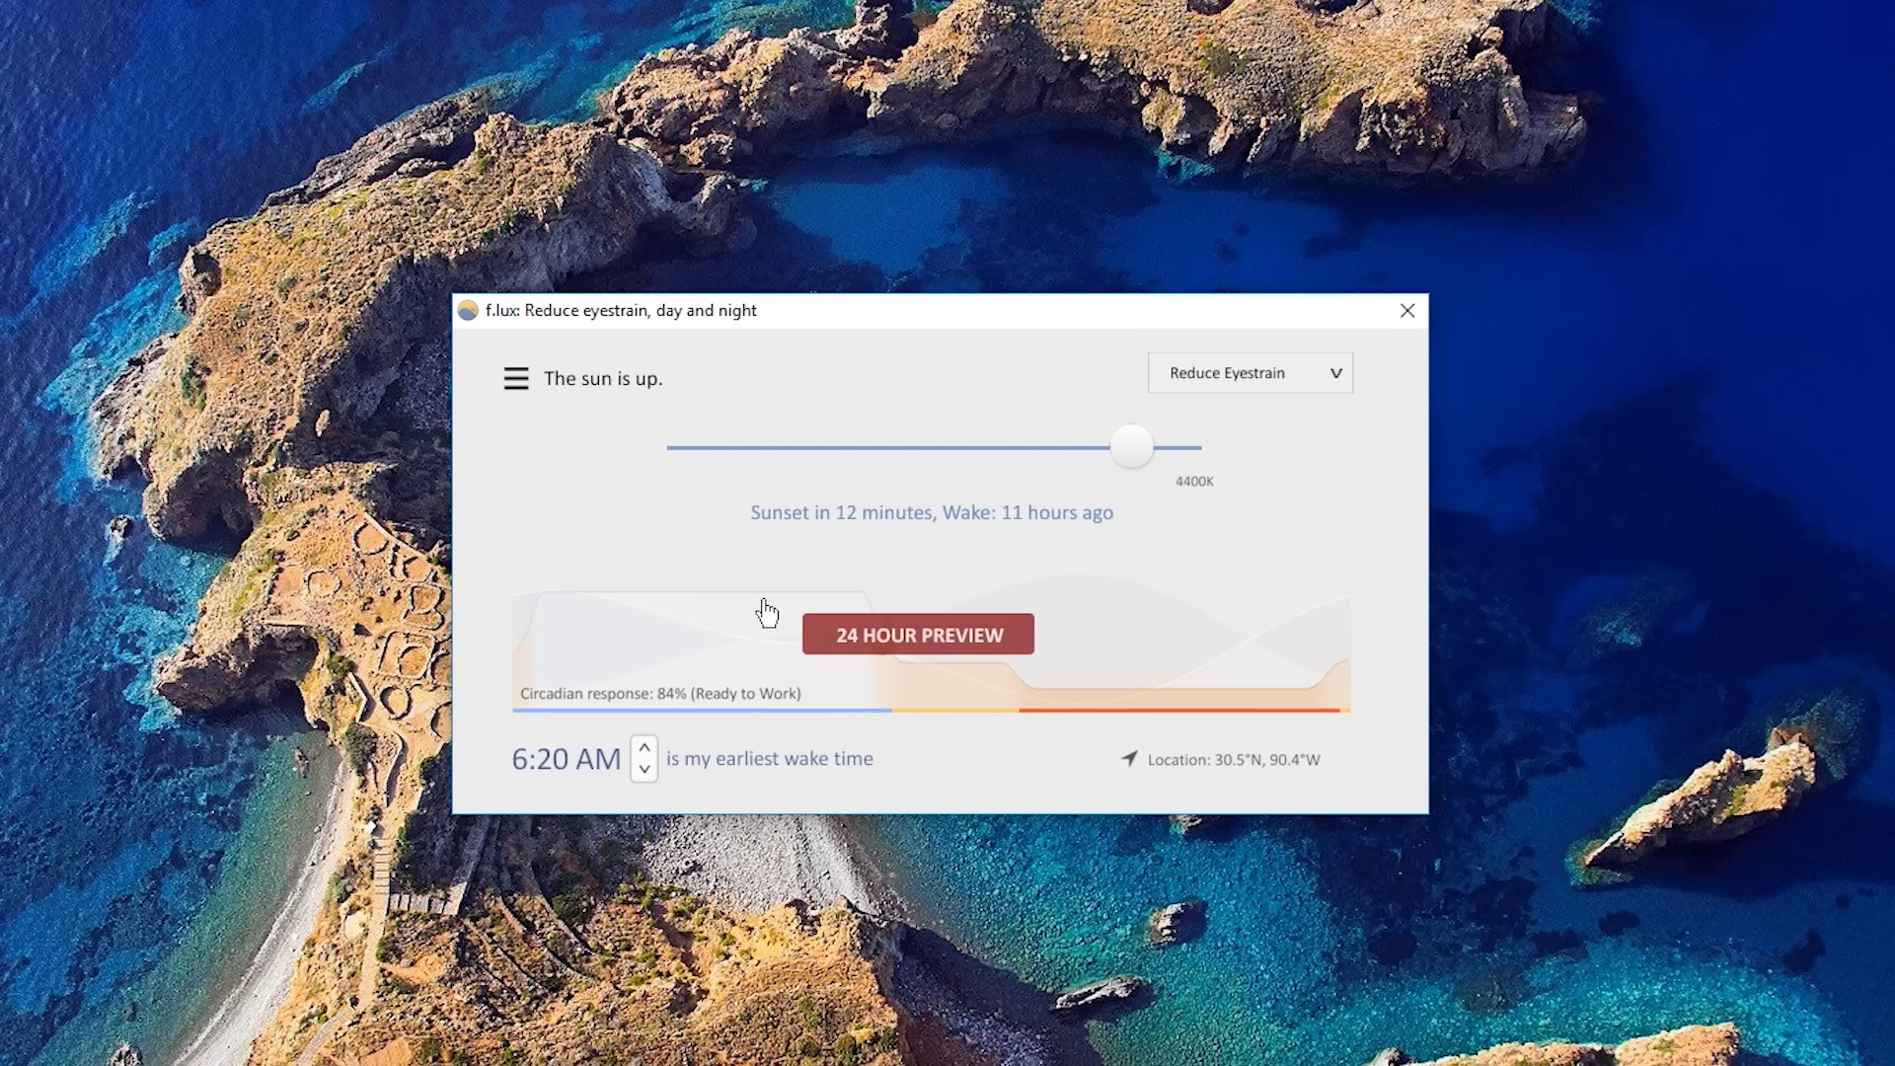